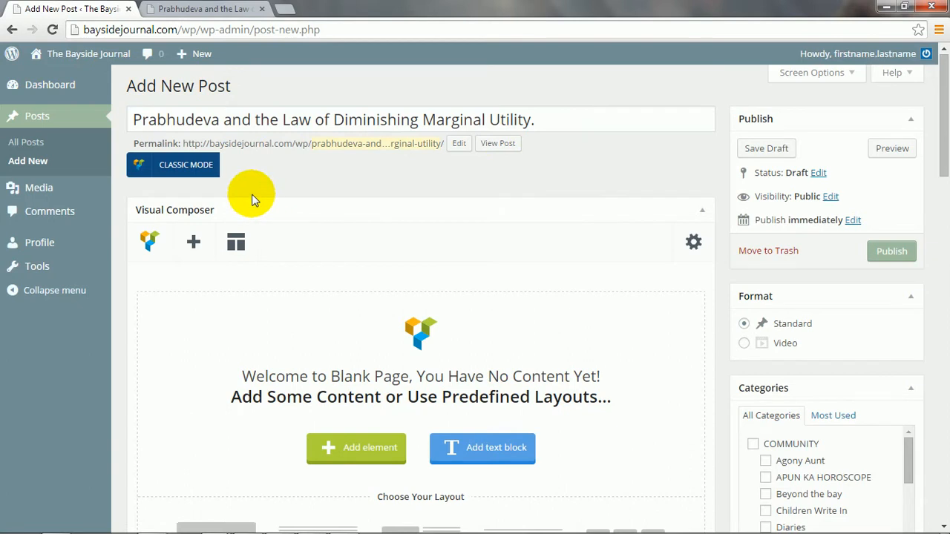
Switch the post to the classic editor, then back to the Visual Composer builder.
{"action": "left_click", "coordinate": [204, 165]}
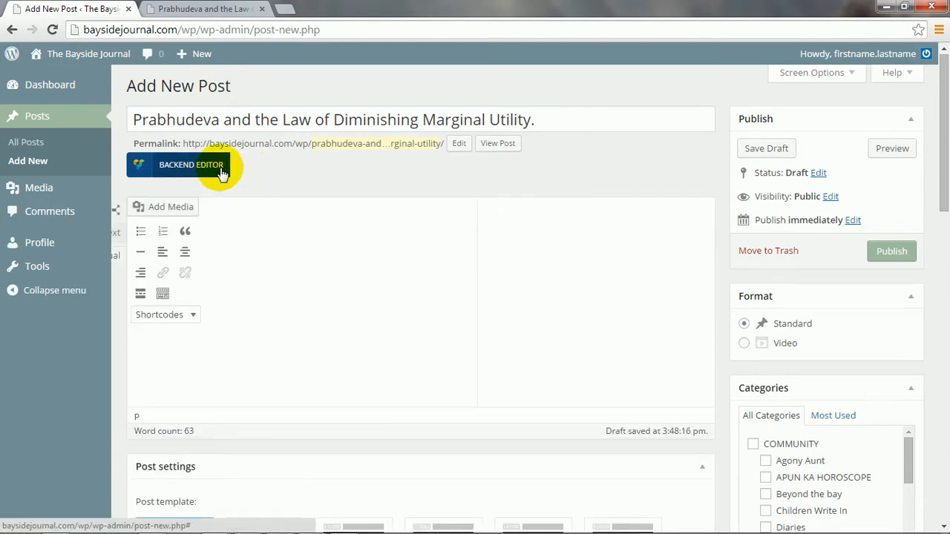
{"action": "left_click", "coordinate": [221, 170]}
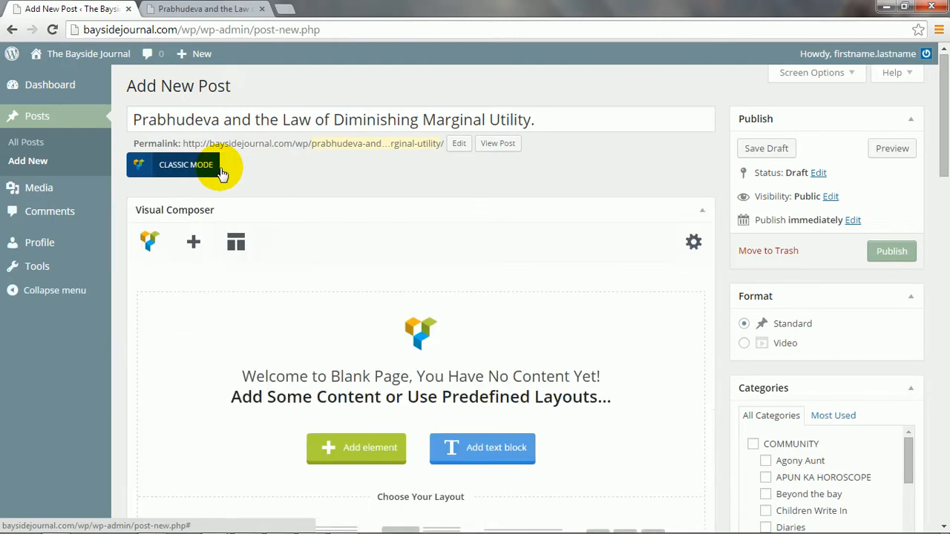
{"action": "scroll", "coordinate": [282, 462], "scroll_direction": "down", "scroll_amount": 3}
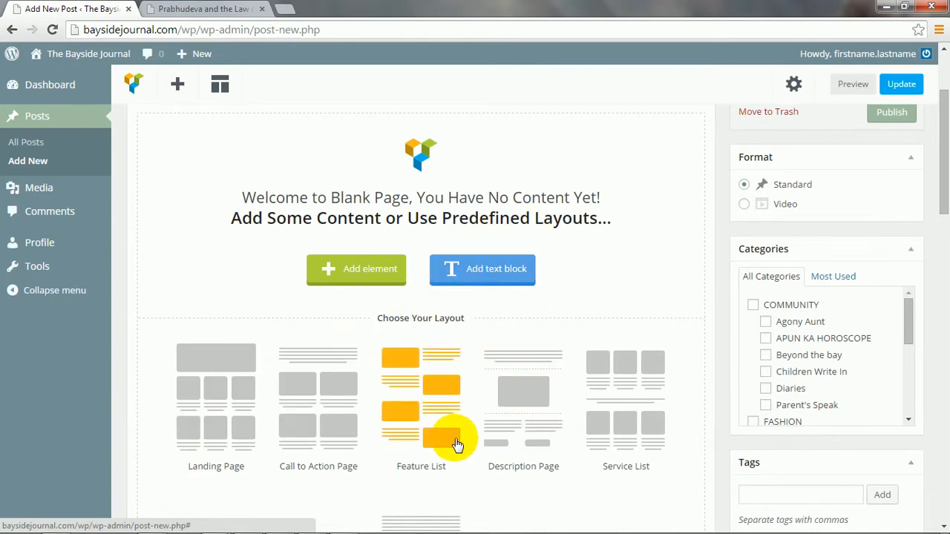
{"action": "scroll", "coordinate": [619, 435], "scroll_direction": "down", "scroll_amount": 2}
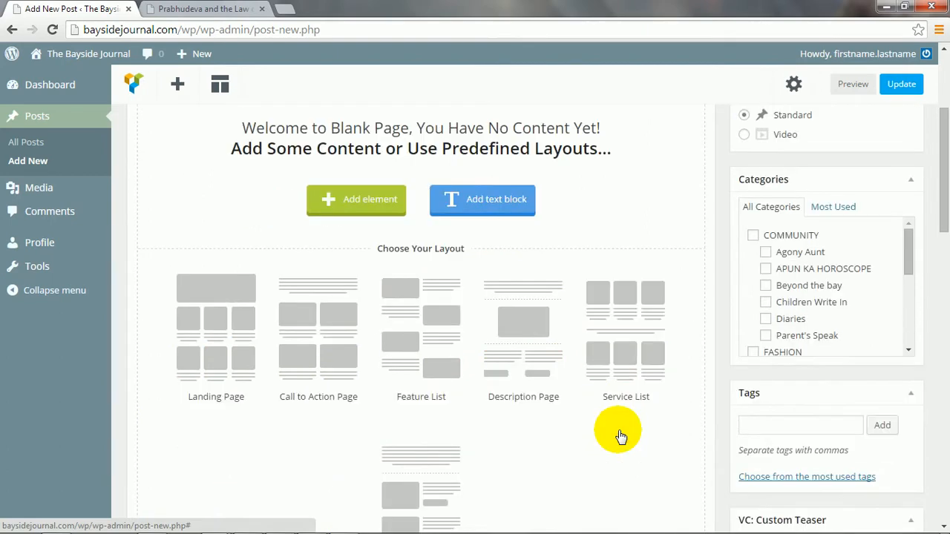
{"action": "scroll", "coordinate": [547, 448], "scroll_direction": "up", "scroll_amount": 5}
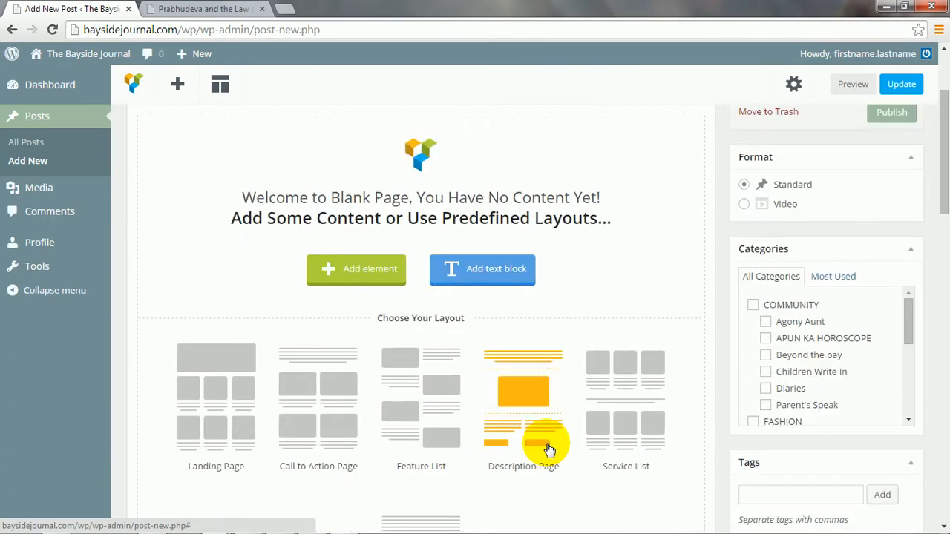
{"action": "scroll", "coordinate": [557, 397], "scroll_direction": "down", "scroll_amount": 3}
{"action": "scroll", "coordinate": [525, 410], "scroll_direction": "down", "scroll_amount": 1}
{"action": "scroll", "coordinate": [526, 408], "scroll_direction": "up", "scroll_amount": 4}
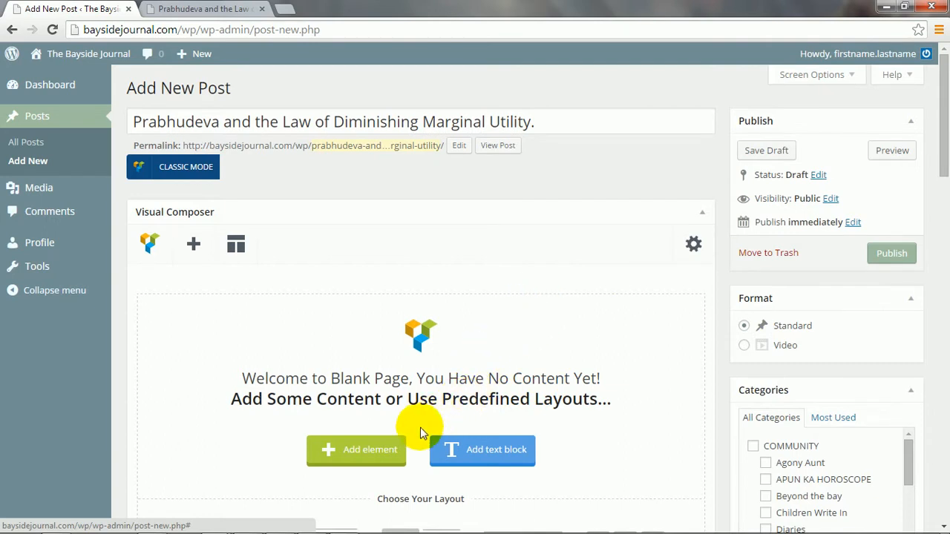
Insert a Text Block element from the Add element grid.
{"action": "left_click", "coordinate": [336, 450]}
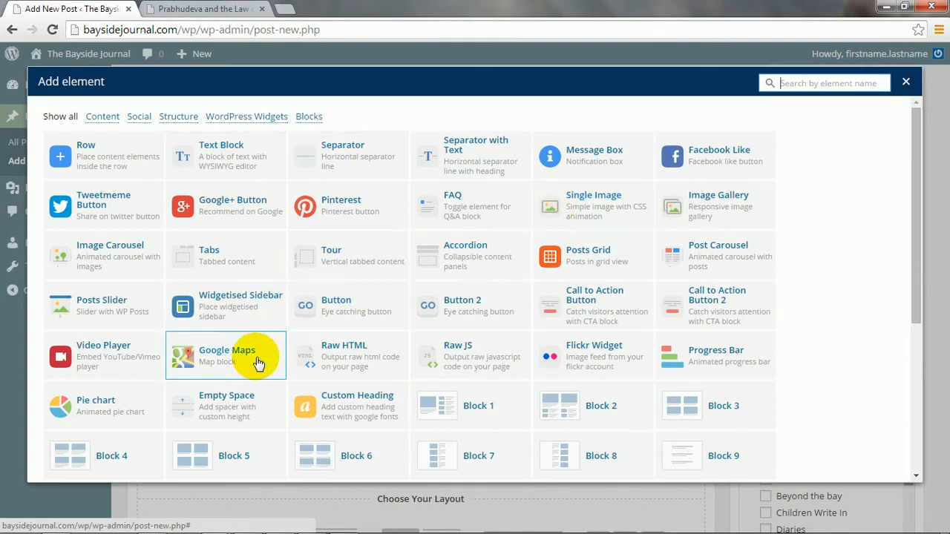
{"action": "scroll", "coordinate": [257, 363], "scroll_direction": "down", "scroll_amount": 2}
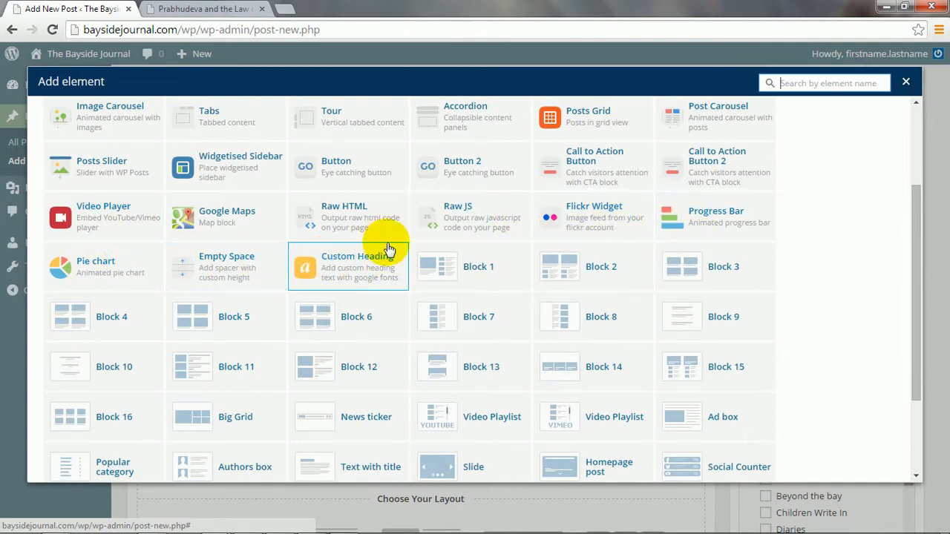
{"action": "scroll", "coordinate": [605, 379], "scroll_direction": "up", "scroll_amount": 1}
{"action": "scroll", "coordinate": [605, 379], "scroll_direction": "up", "scroll_amount": 1}
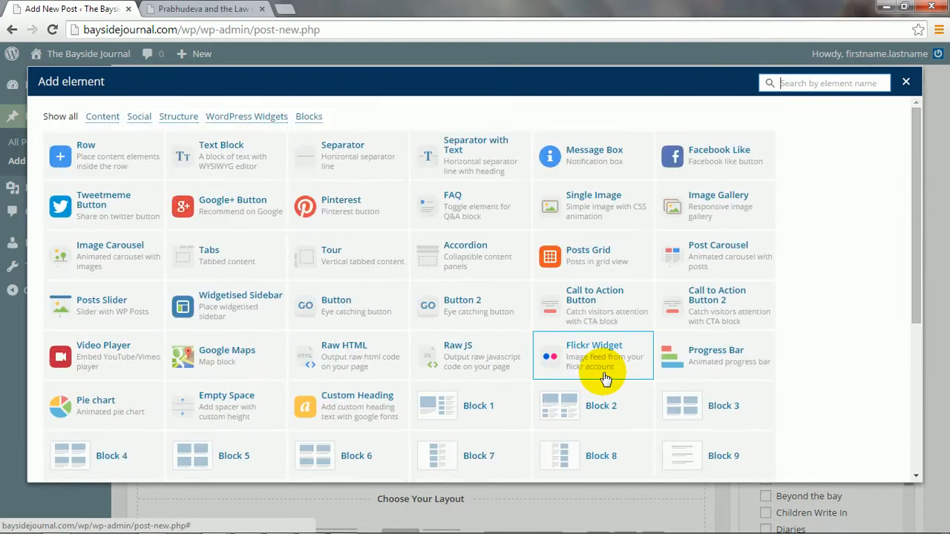
{"action": "left_click", "coordinate": [208, 167]}
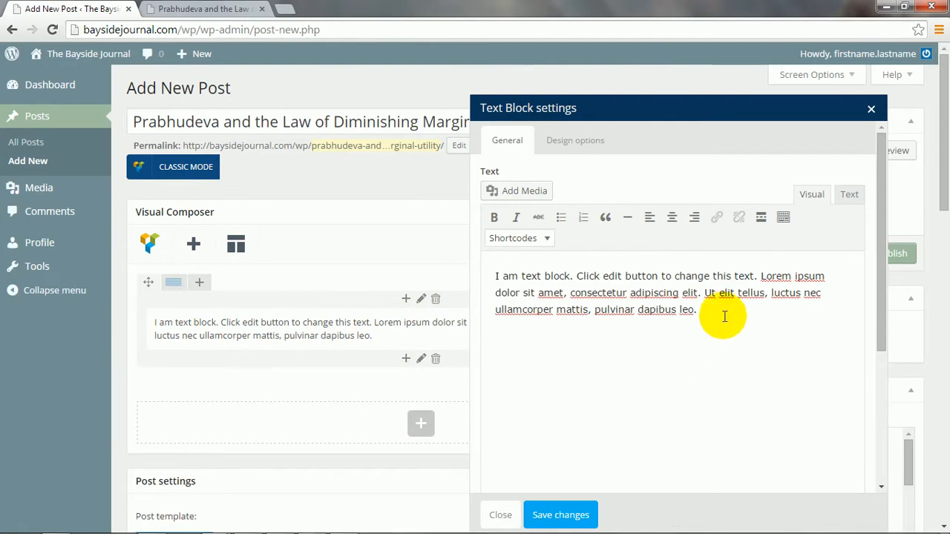
Select and delete the Text Block's placeholder lorem ipsum paragraph.
{"action": "left_click_drag", "start_coordinate": [721, 315], "coordinate": [487, 268]}
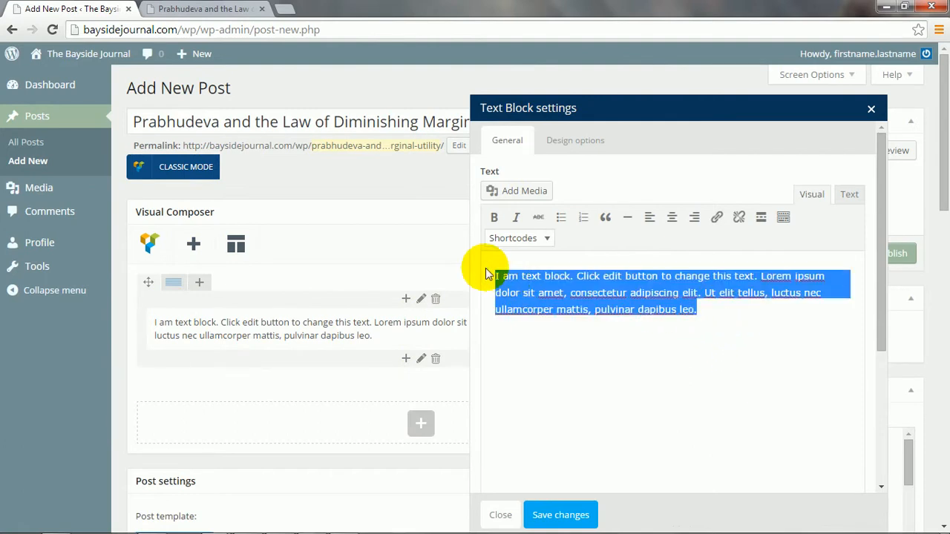
{"action": "key", "text": "Delete"}
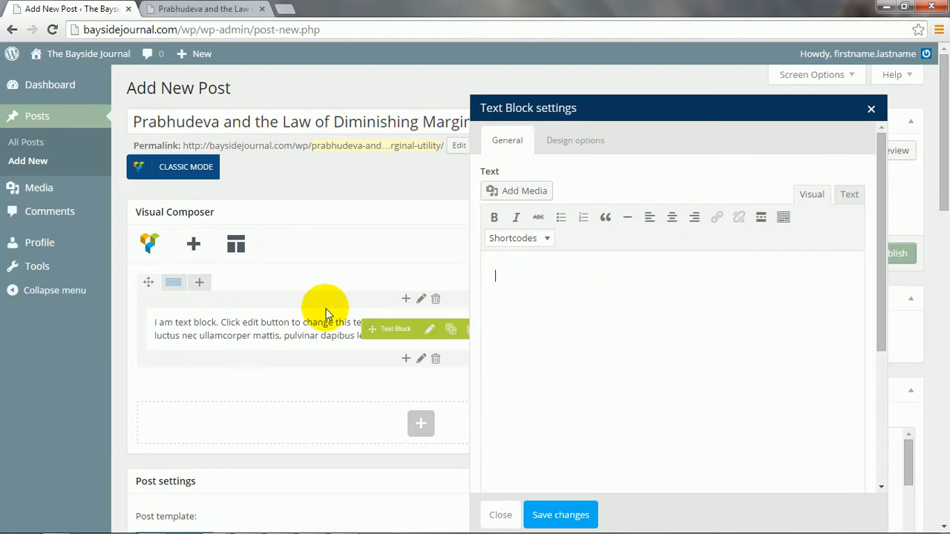
In Word, copy the first three body paragraphs, from the opening quote to 'movie-making'.
{"action": "mouse_move", "coordinate": [339, 524]}
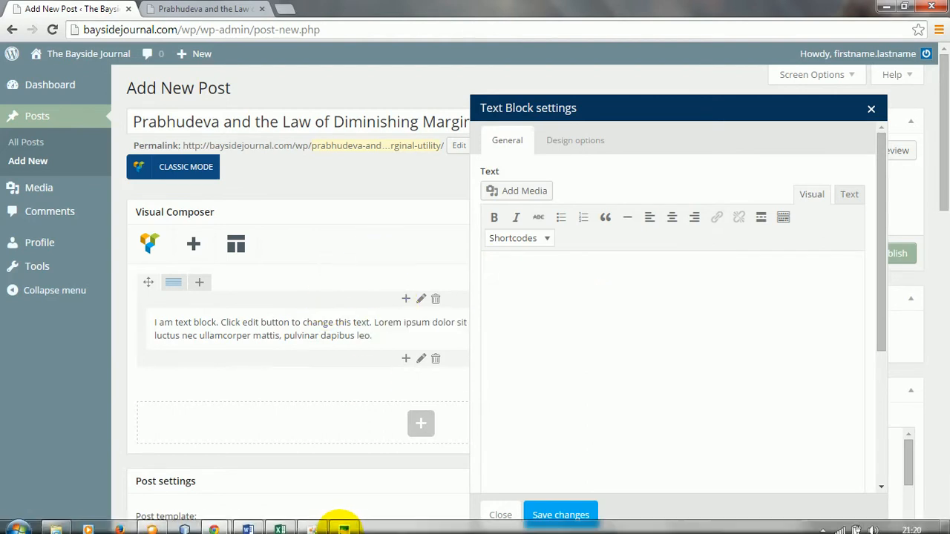
{"action": "left_click", "coordinate": [260, 524]}
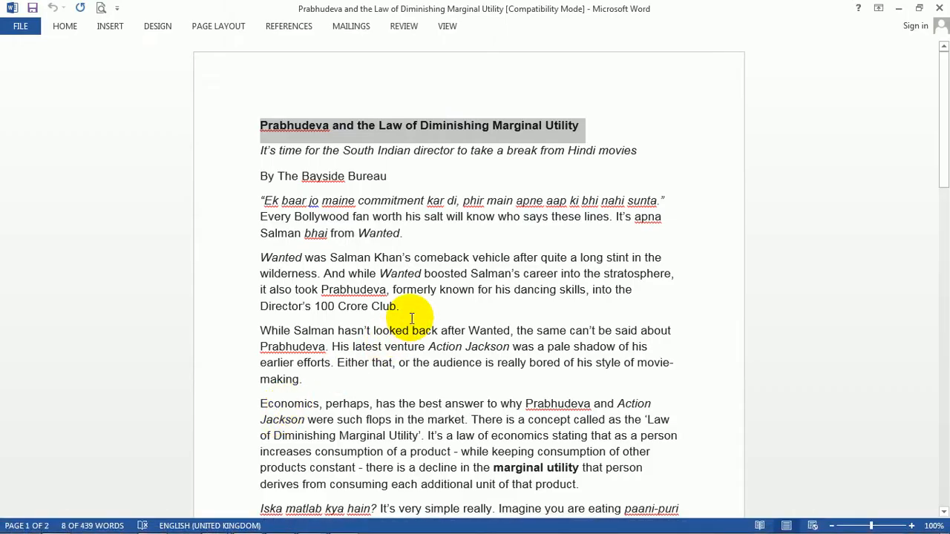
{"action": "left_click", "coordinate": [412, 319]}
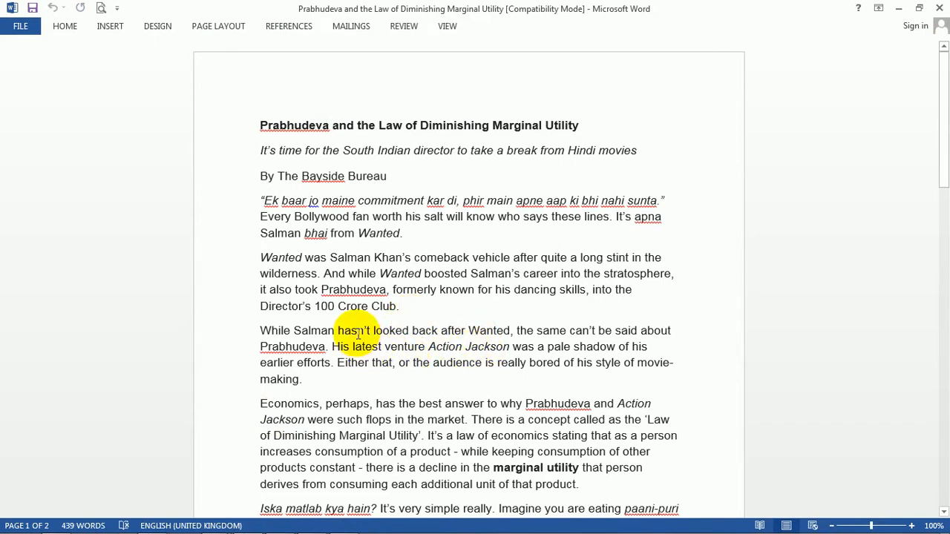
{"action": "left_click_drag", "start_coordinate": [319, 375], "coordinate": [349, 377]}
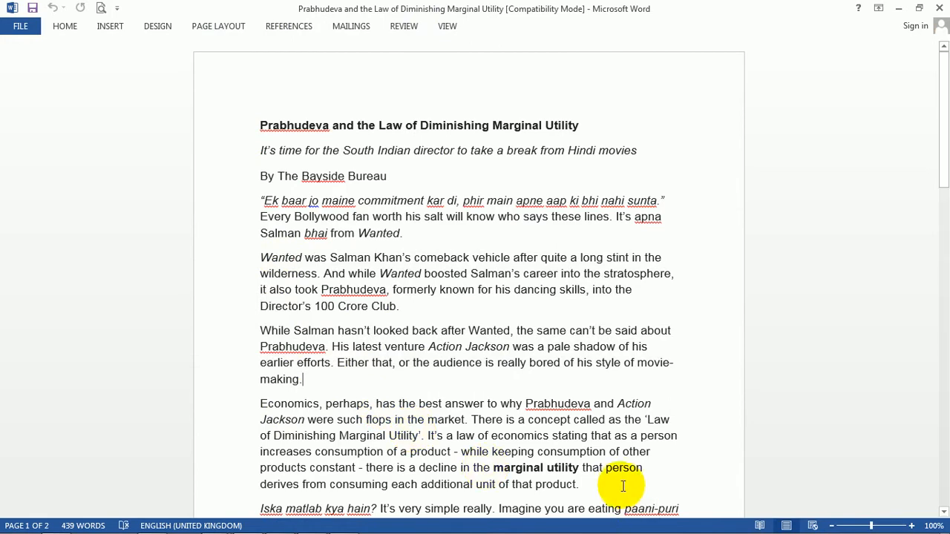
{"action": "scroll", "coordinate": [605, 481], "scroll_direction": "down", "scroll_amount": 5}
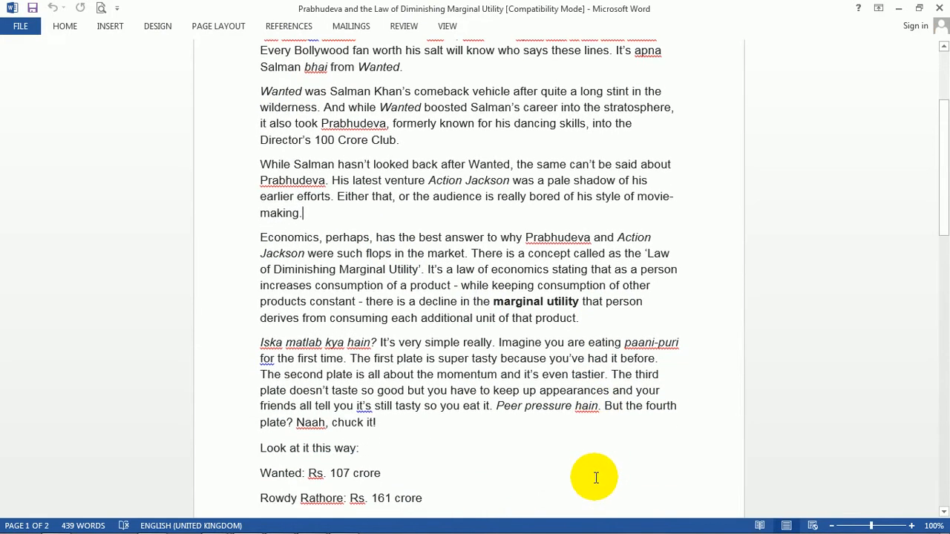
{"action": "scroll", "coordinate": [596, 477], "scroll_direction": "up", "scroll_amount": 2}
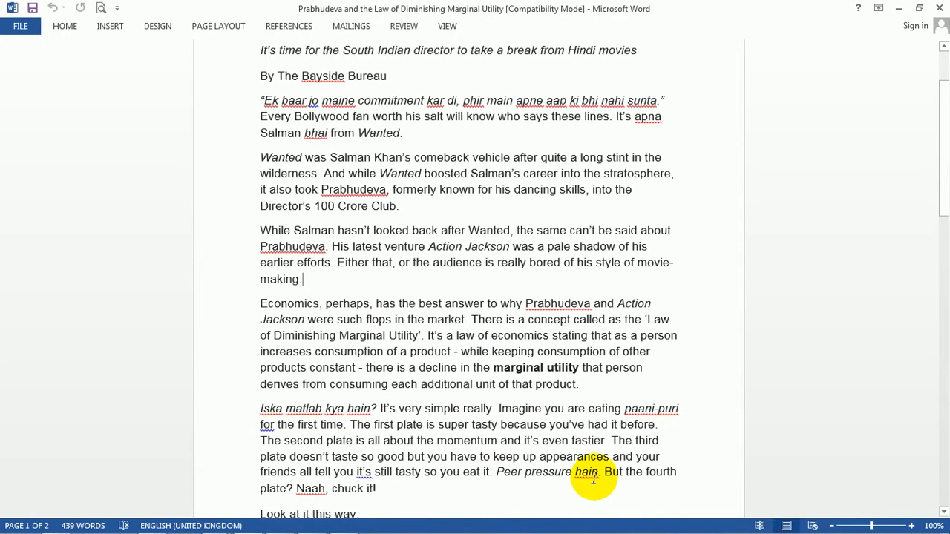
{"action": "scroll", "coordinate": [594, 479], "scroll_direction": "up", "scroll_amount": 1}
{"action": "left_click_drag", "start_coordinate": [258, 135], "coordinate": [420, 310]}
{"action": "key", "text": "ctrl+c"}
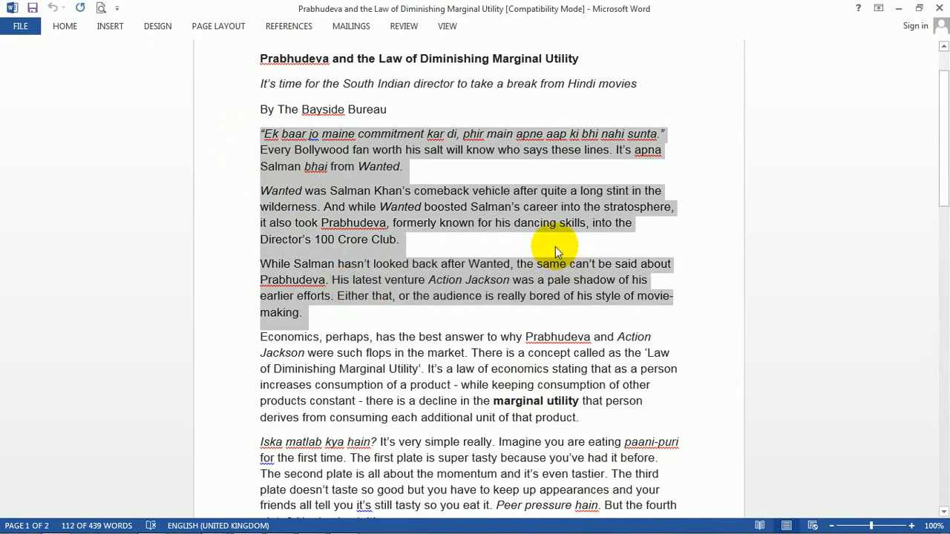
{"action": "left_click", "coordinate": [896, 9]}
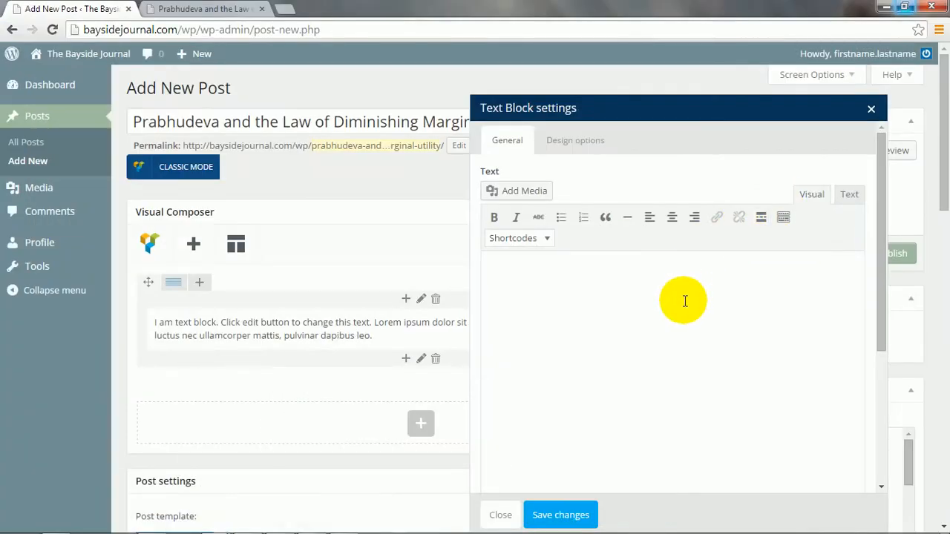
Paste the three article paragraphs into the Text Block, save it, and preview the draft.
{"action": "left_click", "coordinate": [684, 302]}
{"action": "key", "text": "ctrl+v"}
{"action": "left_click", "coordinate": [678, 312]}
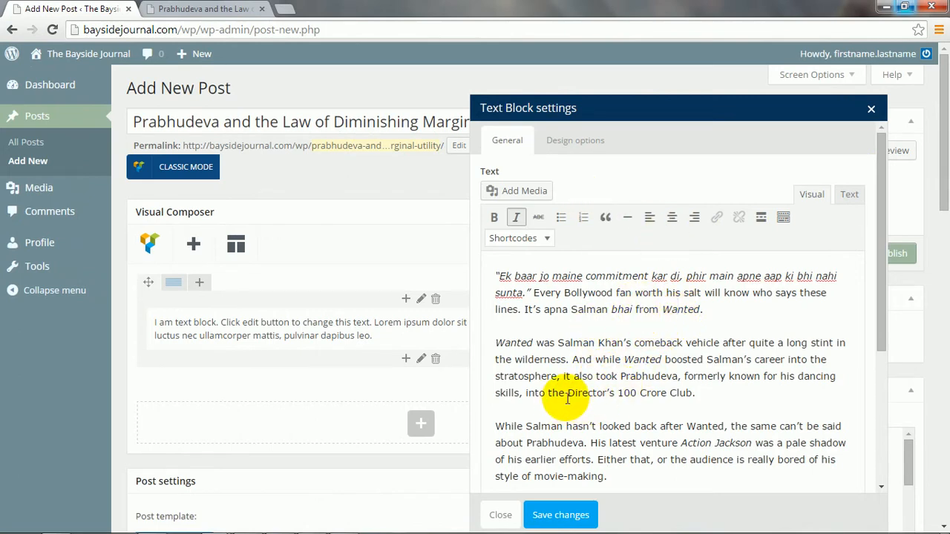
{"action": "scroll", "coordinate": [647, 447], "scroll_direction": "down", "scroll_amount": 5}
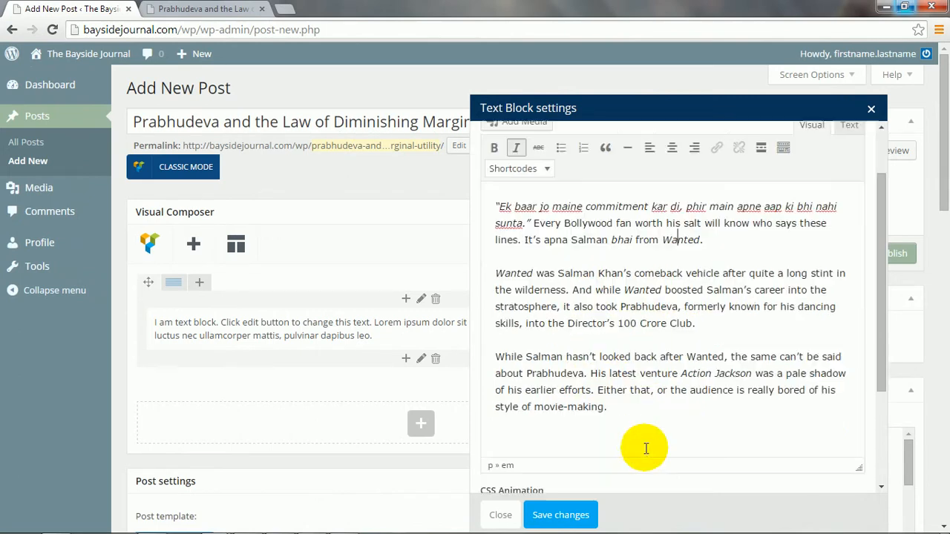
{"action": "scroll", "coordinate": [646, 447], "scroll_direction": "up", "scroll_amount": 5}
{"action": "left_click", "coordinate": [561, 518]}
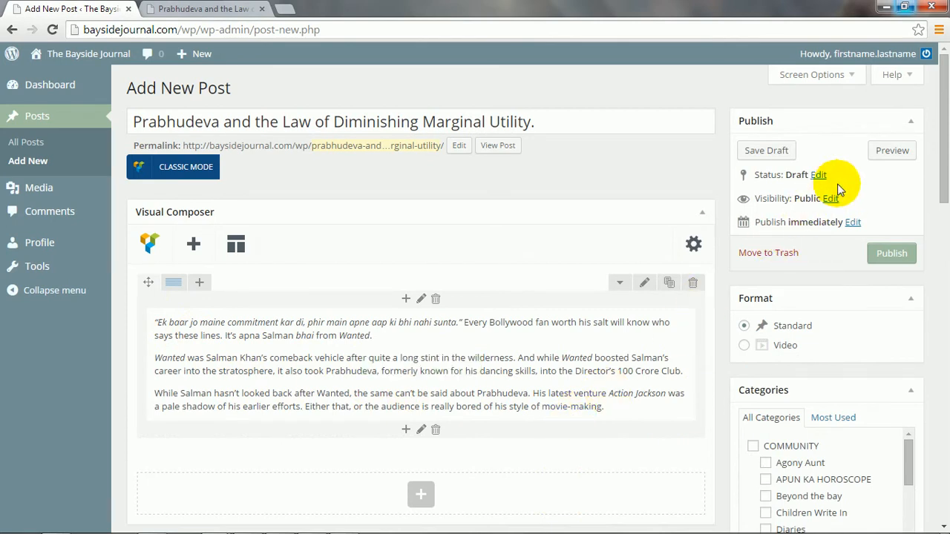
{"action": "left_click", "coordinate": [875, 159]}
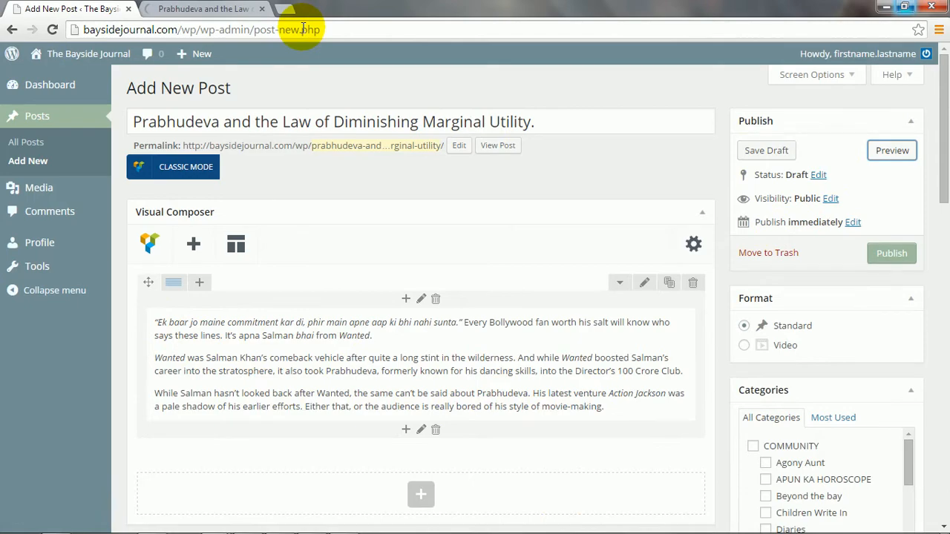
{"action": "left_click", "coordinate": [216, 8]}
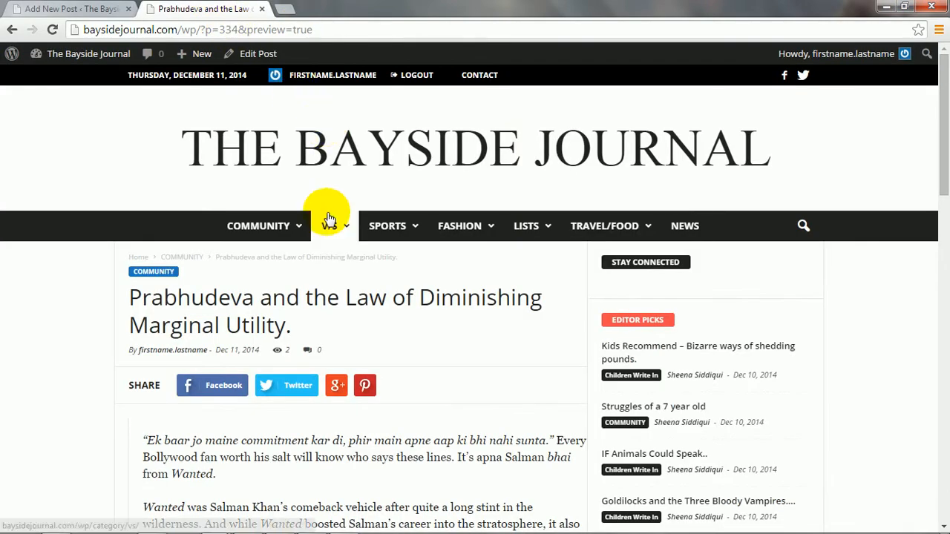
{"action": "scroll", "coordinate": [327, 219], "scroll_direction": "down", "scroll_amount": 3}
{"action": "scroll", "coordinate": [324, 240], "scroll_direction": "down", "scroll_amount": 1}
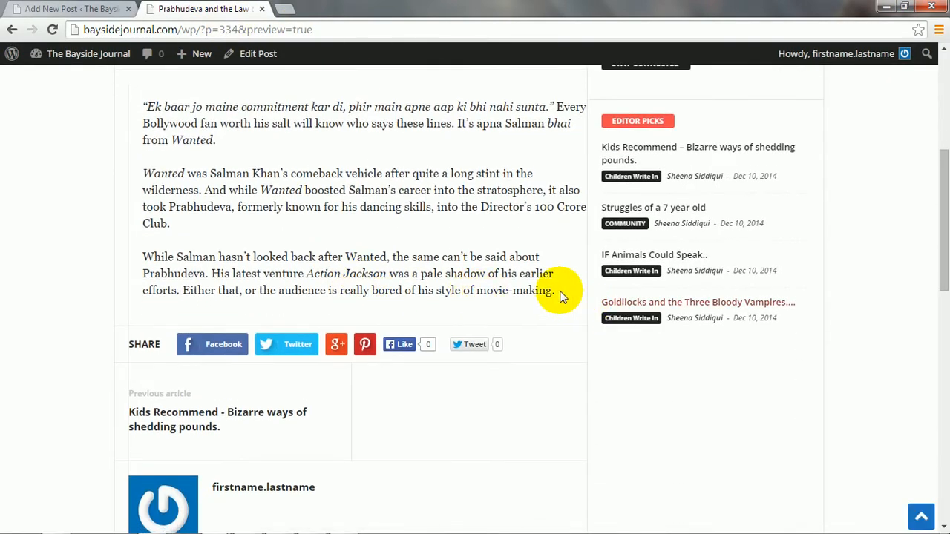
{"action": "left_click_drag", "start_coordinate": [558, 291], "coordinate": [165, 104]}
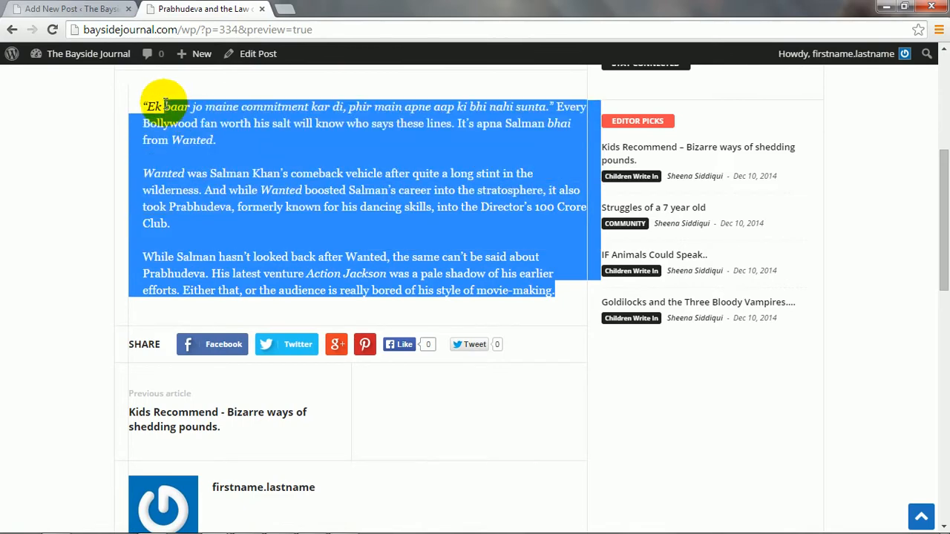
{"action": "scroll", "coordinate": [250, 131], "scroll_direction": "up", "scroll_amount": 3}
{"action": "left_click_drag", "start_coordinate": [291, 159], "coordinate": [74, 117]}
{"action": "left_click", "coordinate": [92, 18]}
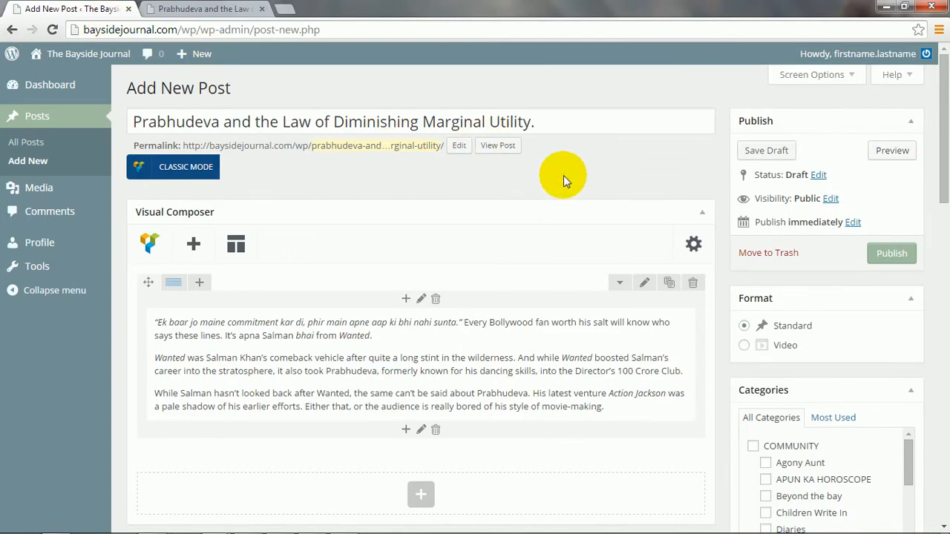
Open the Add element grid below the text block and scroll down to Custom Heading.
{"action": "scroll", "coordinate": [563, 193], "scroll_direction": "down", "scroll_amount": 2}
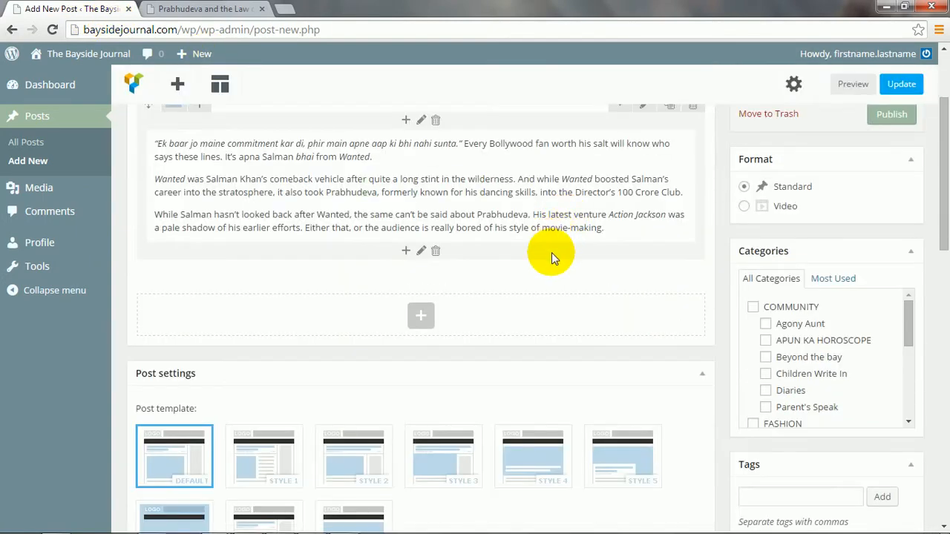
{"action": "scroll", "coordinate": [551, 255], "scroll_direction": "up", "scroll_amount": 2}
{"action": "scroll", "coordinate": [554, 269], "scroll_direction": "down", "scroll_amount": 2}
{"action": "scroll", "coordinate": [554, 270], "scroll_direction": "up", "scroll_amount": 1}
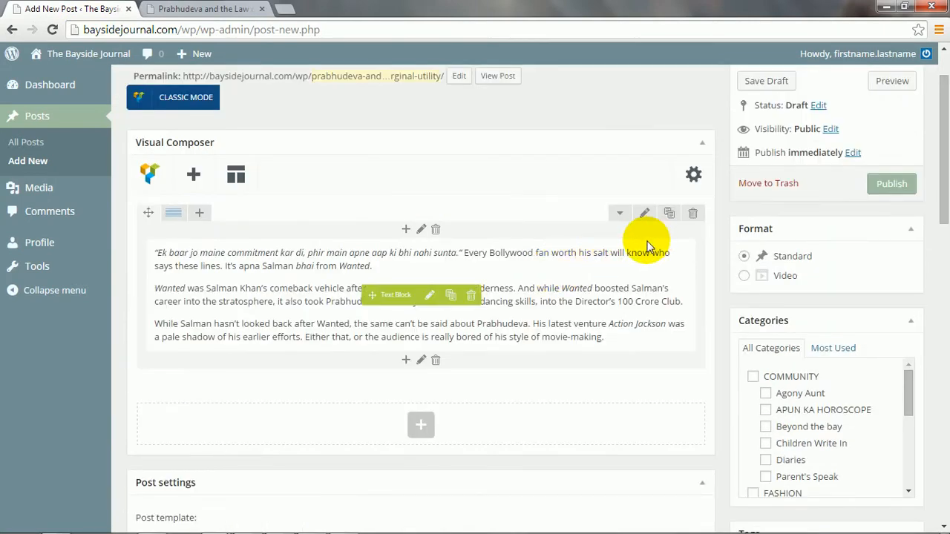
{"action": "left_click", "coordinate": [422, 424]}
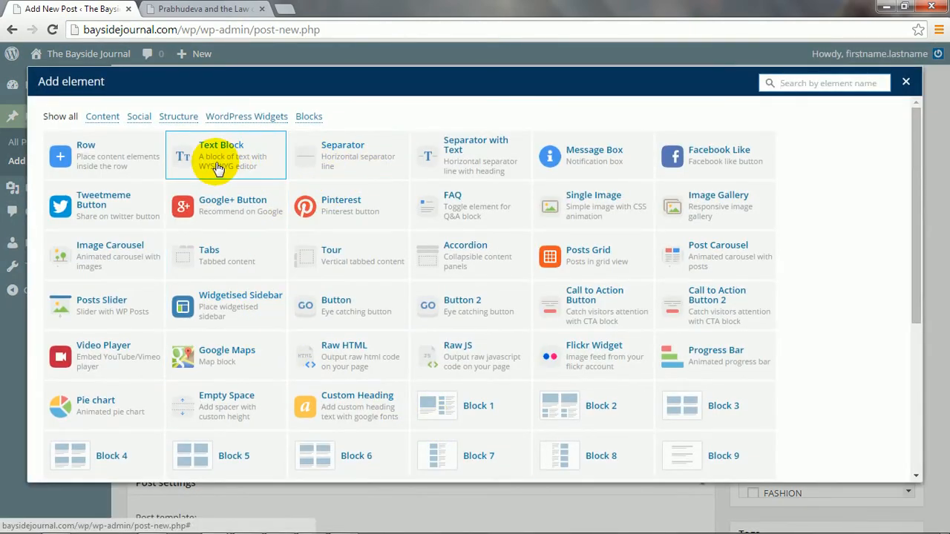
{"action": "scroll", "coordinate": [330, 293], "scroll_direction": "down", "scroll_amount": 1}
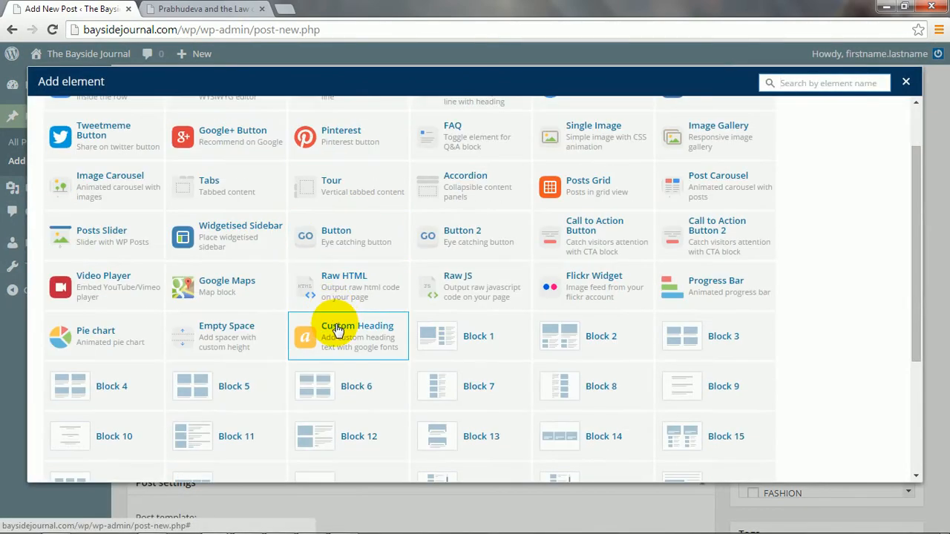
Add a Custom Heading reading 'This is the Heading', keeping tag h2 and left alignment.
{"action": "left_click", "coordinate": [338, 331]}
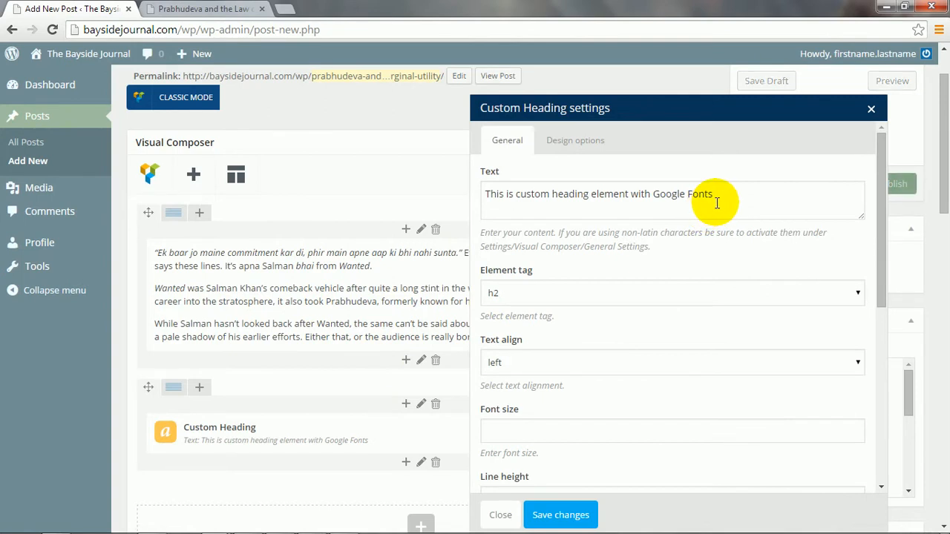
{"action": "left_click_drag", "start_coordinate": [717, 203], "coordinate": [429, 174]}
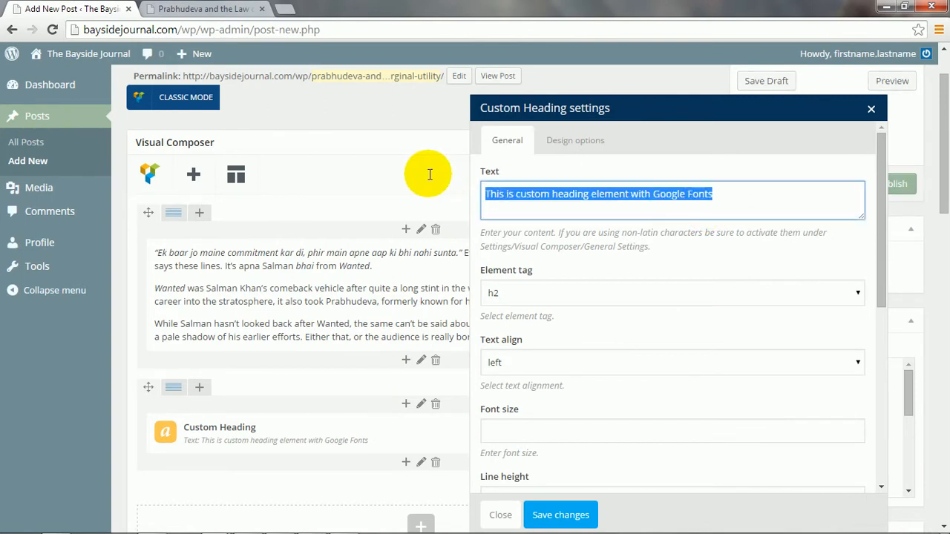
{"action": "type", "text": "This i"}
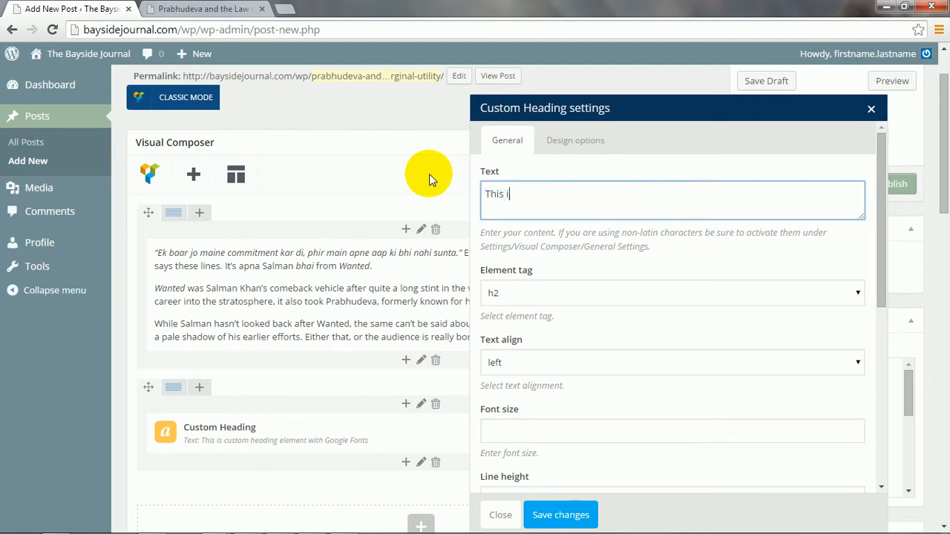
{"action": "type", "text": "s the Heading."}
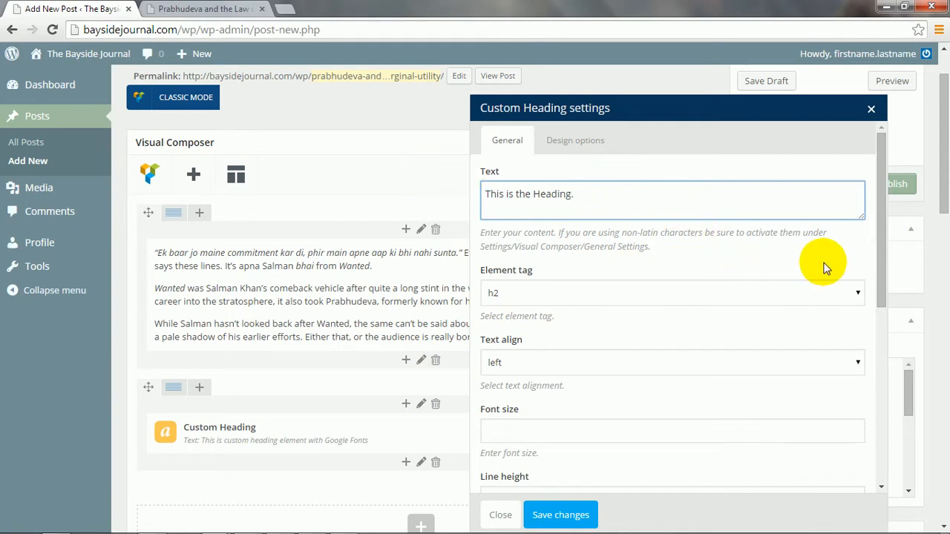
{"action": "scroll", "coordinate": [861, 216], "scroll_direction": "down", "scroll_amount": 1}
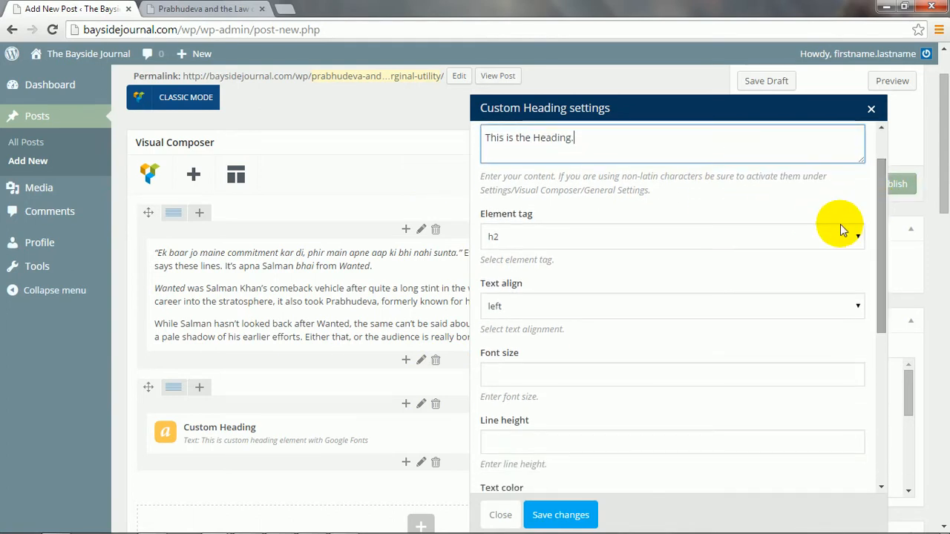
{"action": "left_click", "coordinate": [824, 236]}
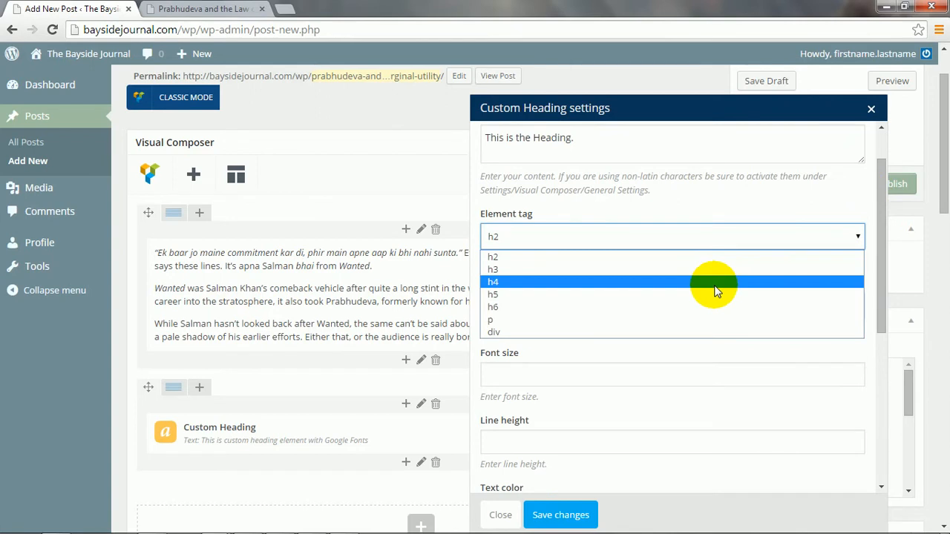
{"action": "left_click", "coordinate": [709, 215]}
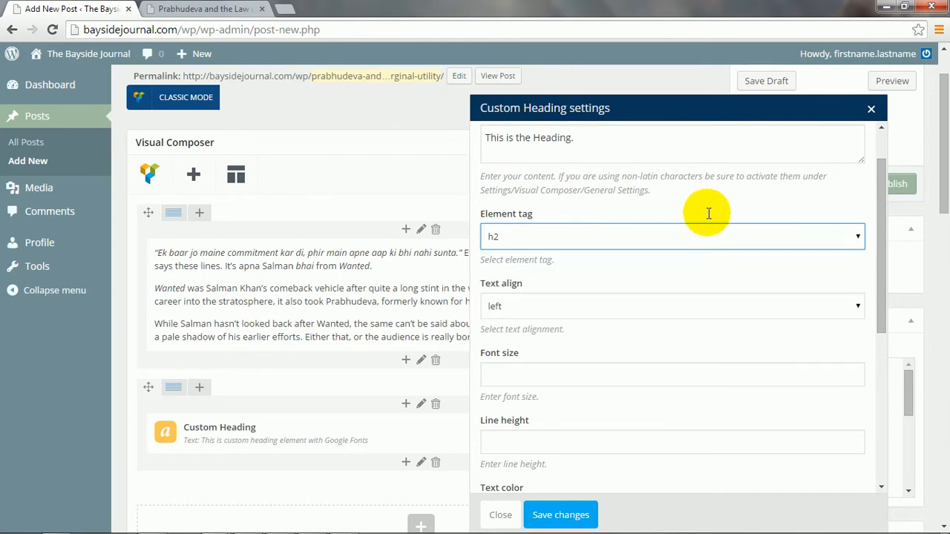
{"action": "left_click", "coordinate": [706, 308]}
{"action": "left_click", "coordinate": [706, 308]}
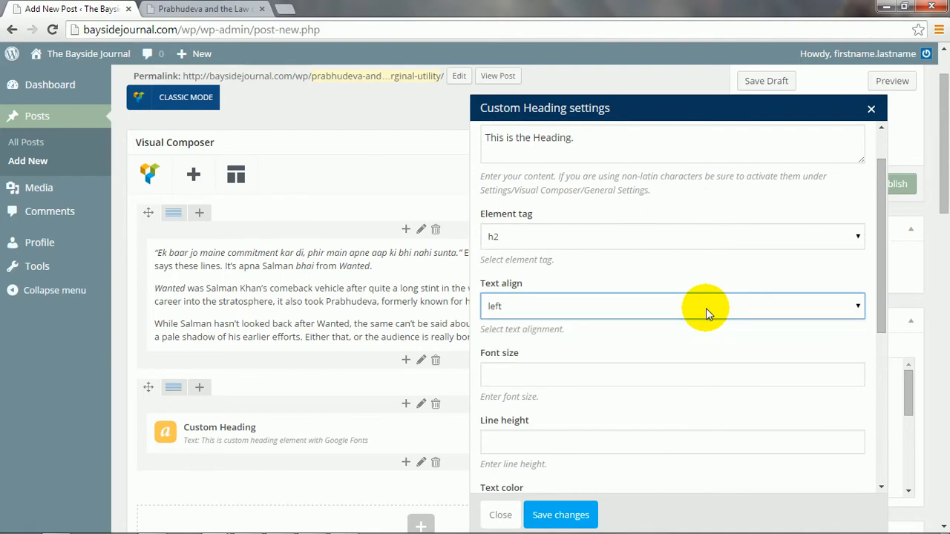
Set the heading font to Merriweather Sans, 400 regular, and save the heading.
{"action": "scroll", "coordinate": [708, 315], "scroll_direction": "down", "scroll_amount": 2}
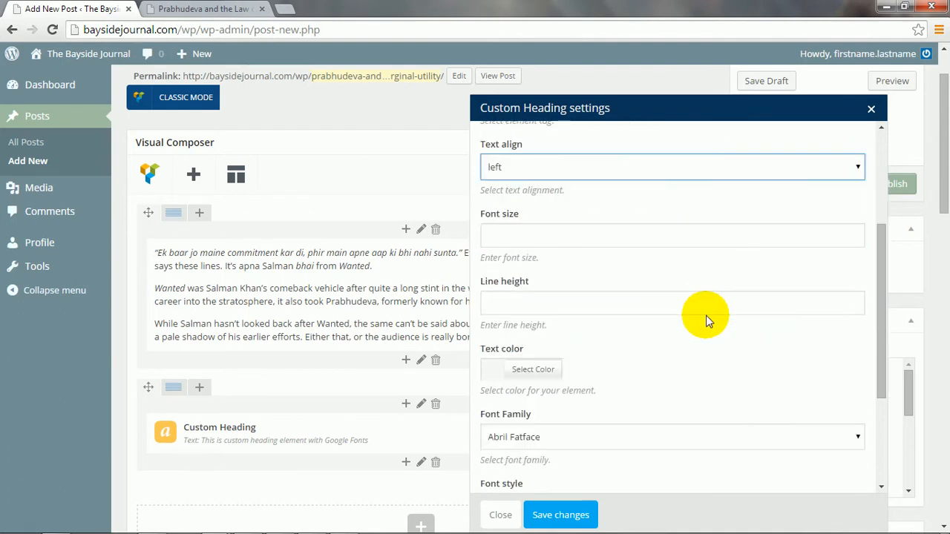
{"action": "scroll", "coordinate": [705, 317], "scroll_direction": "down", "scroll_amount": 3}
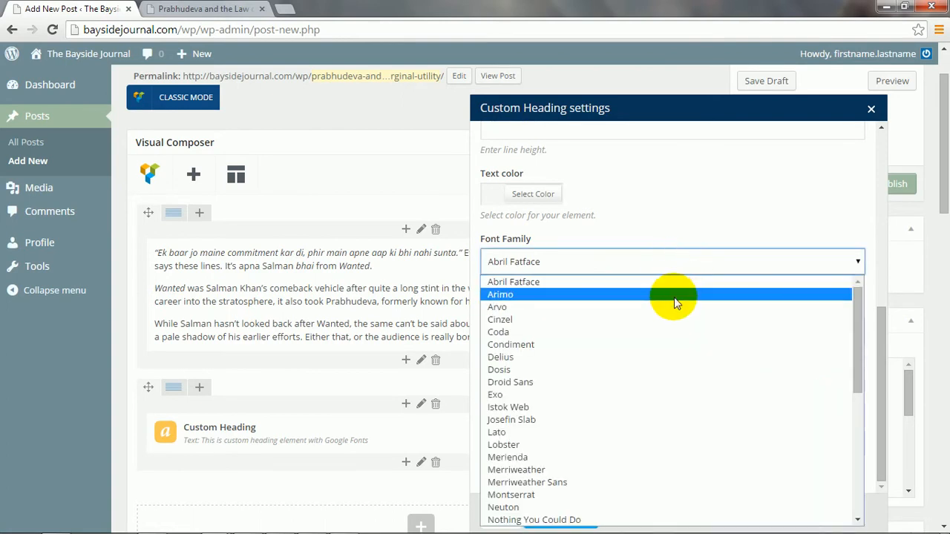
{"action": "left_click", "coordinate": [674, 297]}
{"action": "left_click", "coordinate": [499, 392]}
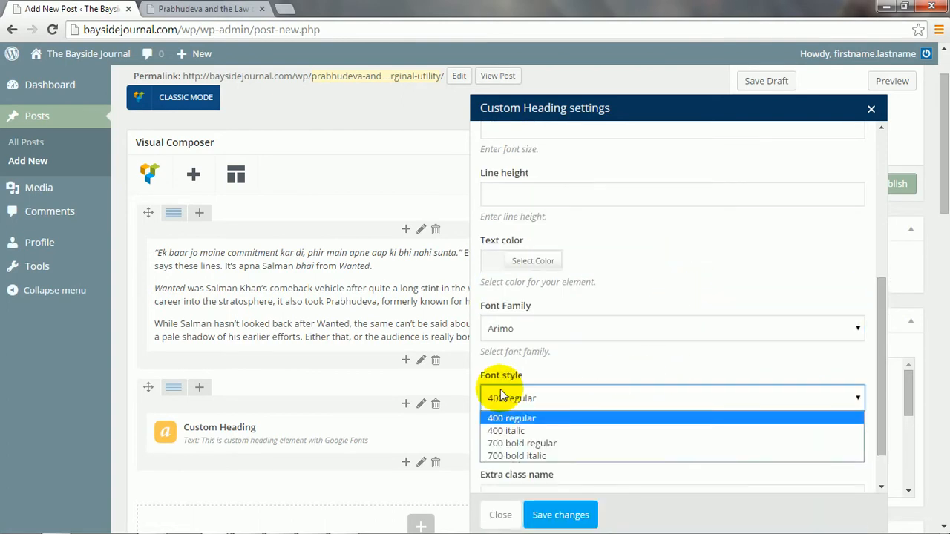
{"action": "left_click", "coordinate": [575, 354]}
{"action": "scroll", "coordinate": [575, 355], "scroll_direction": "down", "scroll_amount": 1}
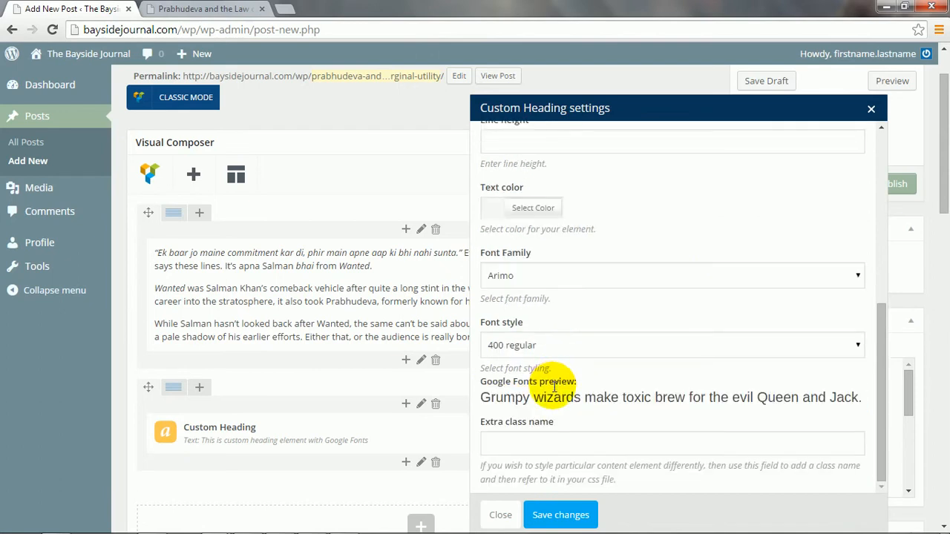
{"action": "left_click_drag", "start_coordinate": [554, 398], "coordinate": [663, 397]}
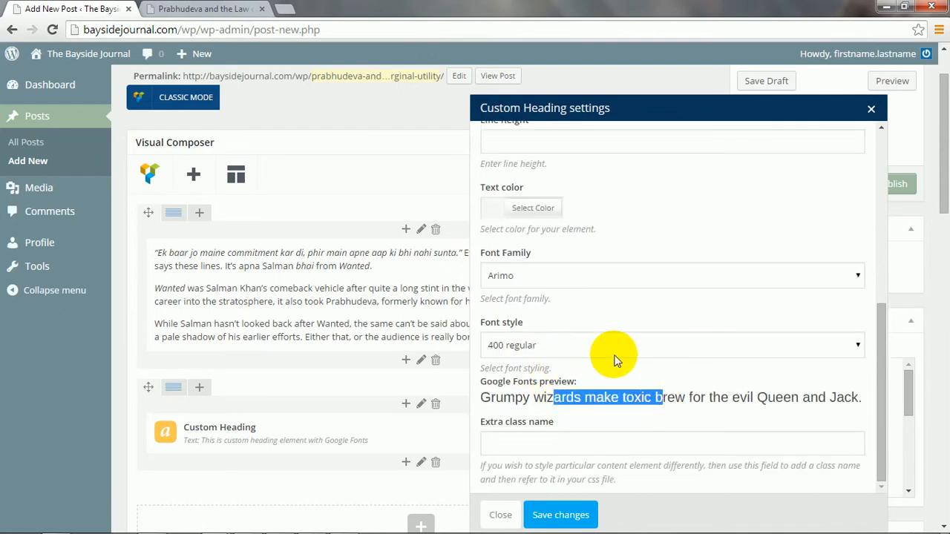
{"action": "left_click", "coordinate": [587, 277]}
{"action": "left_click", "coordinate": [564, 218]}
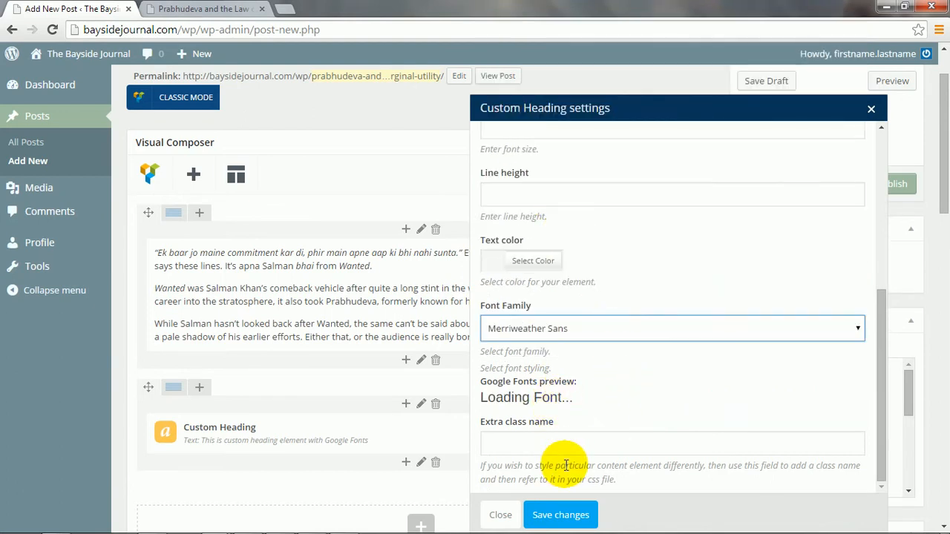
{"action": "left_click_drag", "start_coordinate": [563, 458], "coordinate": [616, 450]}
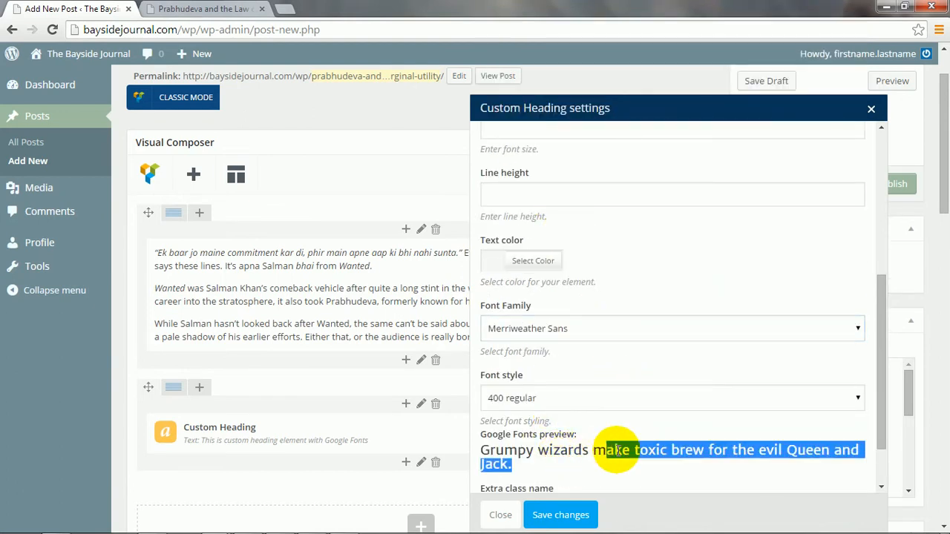
{"action": "left_click", "coordinate": [569, 512]}
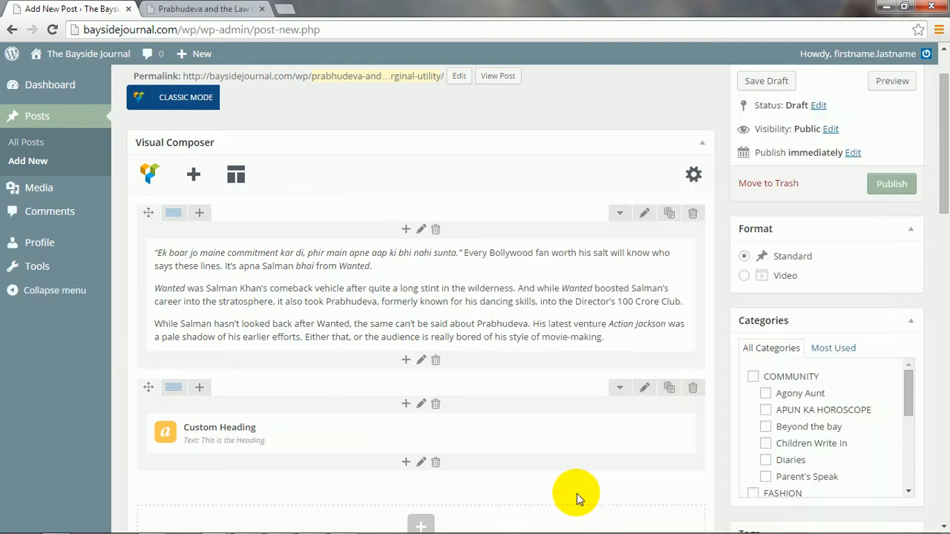
{"action": "left_click", "coordinate": [895, 81]}
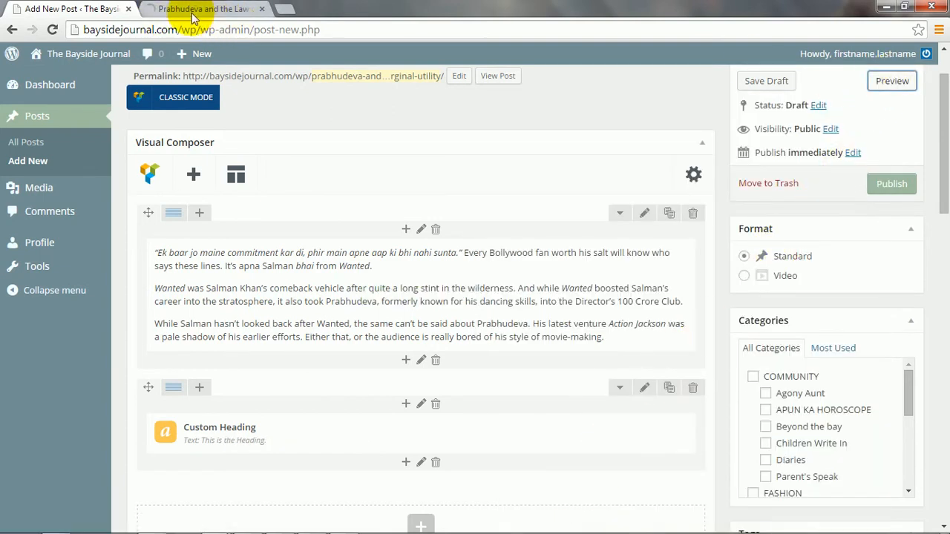
{"action": "left_click", "coordinate": [156, 8]}
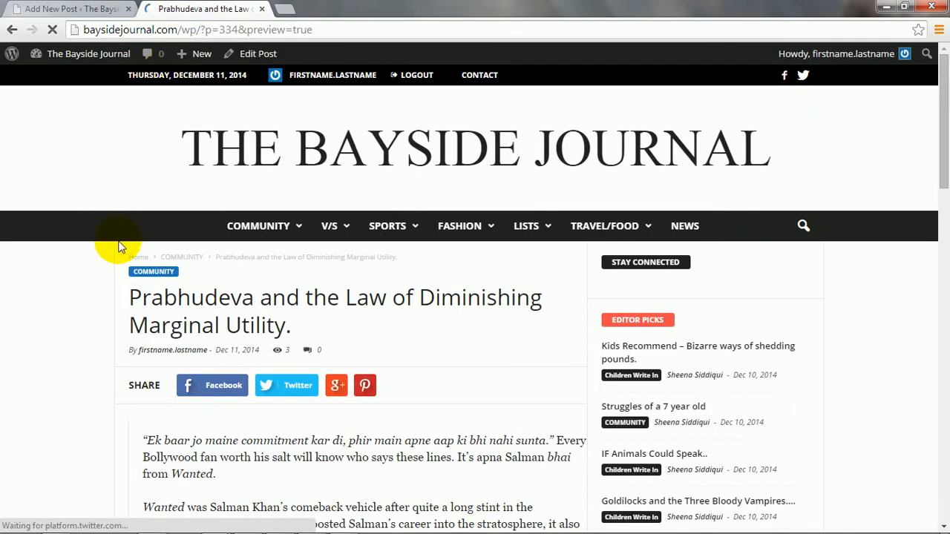
{"action": "scroll", "coordinate": [121, 251], "scroll_direction": "down", "scroll_amount": 3}
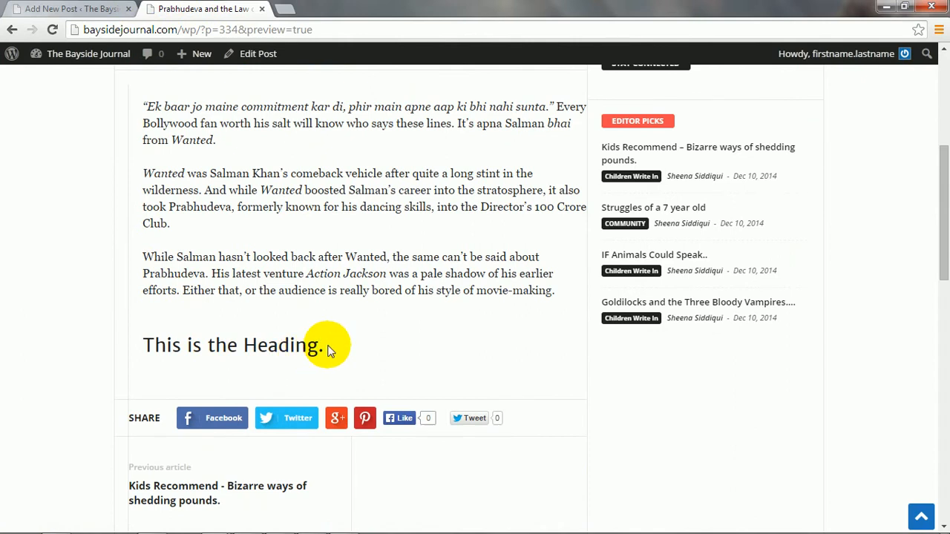
{"action": "left_click_drag", "start_coordinate": [327, 345], "coordinate": [147, 341]}
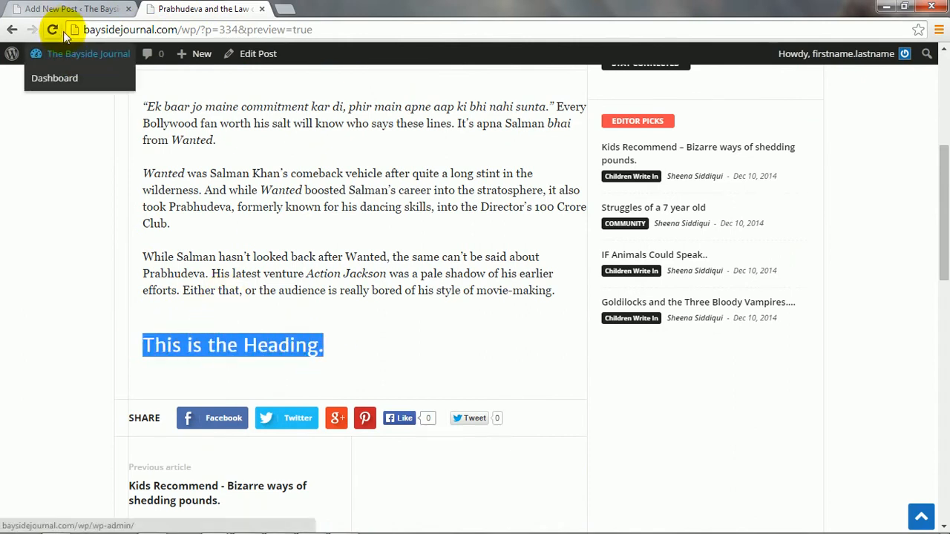
{"action": "left_click_drag", "start_coordinate": [401, 290], "coordinate": [253, 252]}
{"action": "left_click", "coordinate": [390, 305]}
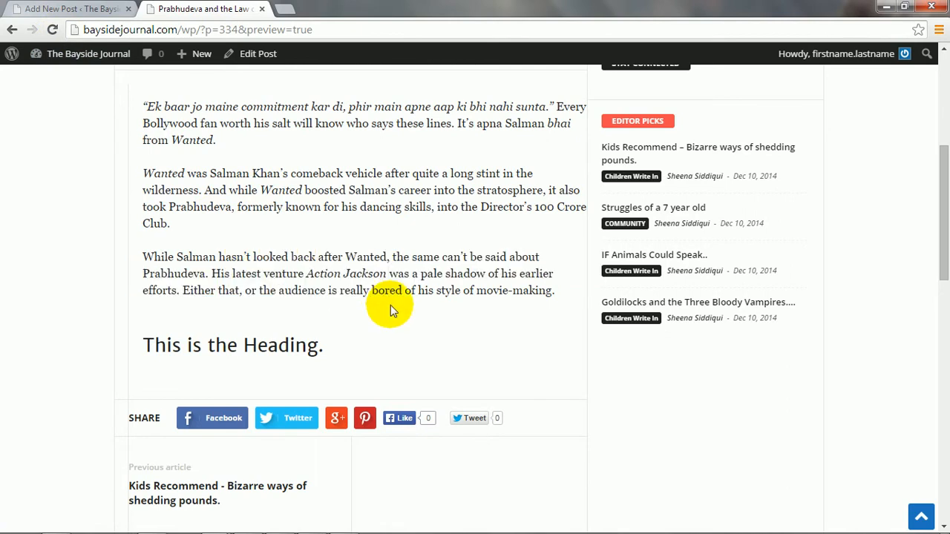
{"action": "left_click_drag", "start_coordinate": [371, 350], "coordinate": [144, 349]}
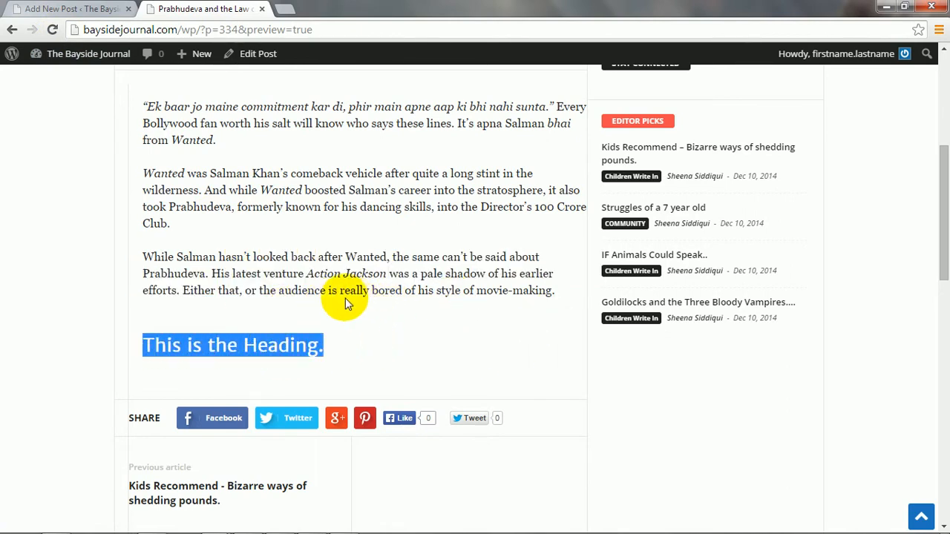
{"action": "left_click_drag", "start_coordinate": [327, 348], "coordinate": [139, 343]}
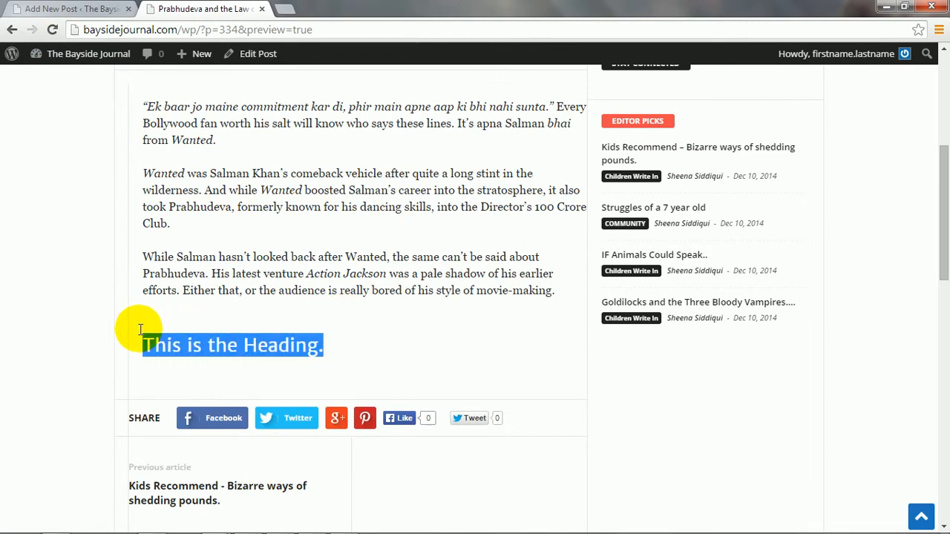
{"action": "left_click", "coordinate": [66, 9]}
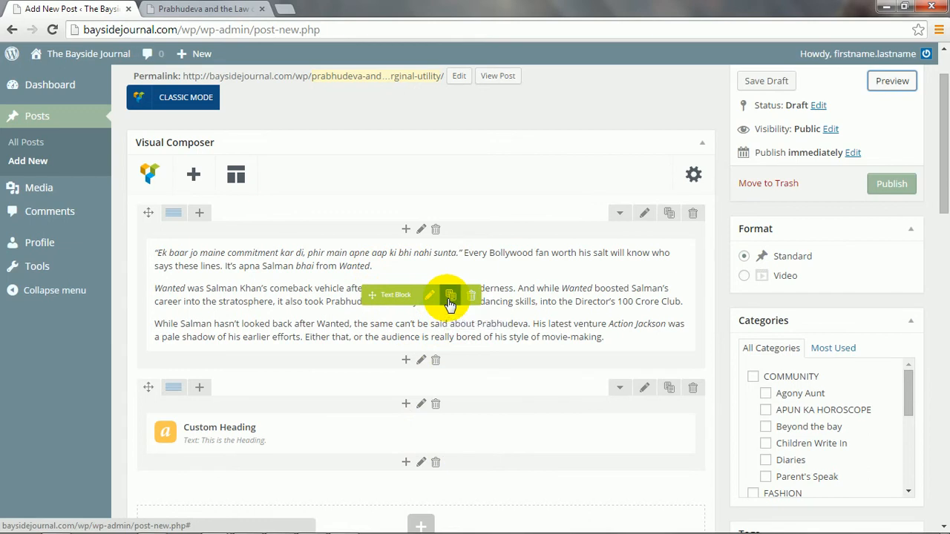
Duplicate the article Text Block, delete the copy, and open the Custom Heading's settings.
{"action": "left_click", "coordinate": [450, 297]}
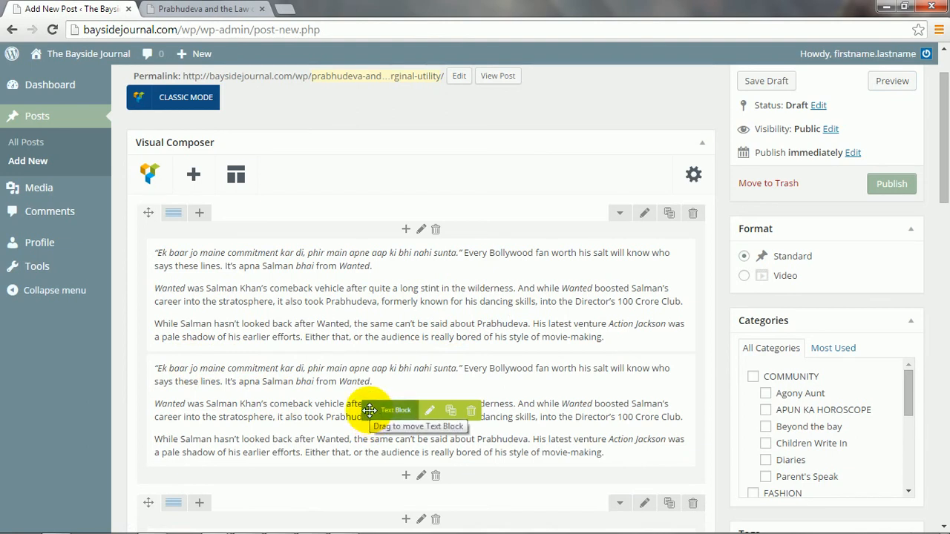
{"action": "left_click", "coordinate": [472, 413]}
{"action": "left_click", "coordinate": [503, 114]}
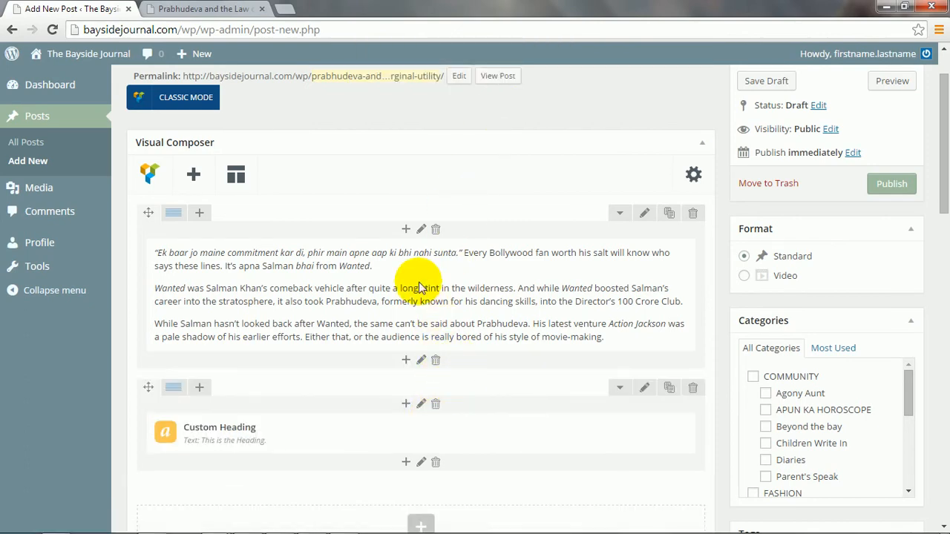
{"action": "mouse_move", "coordinate": [444, 441]}
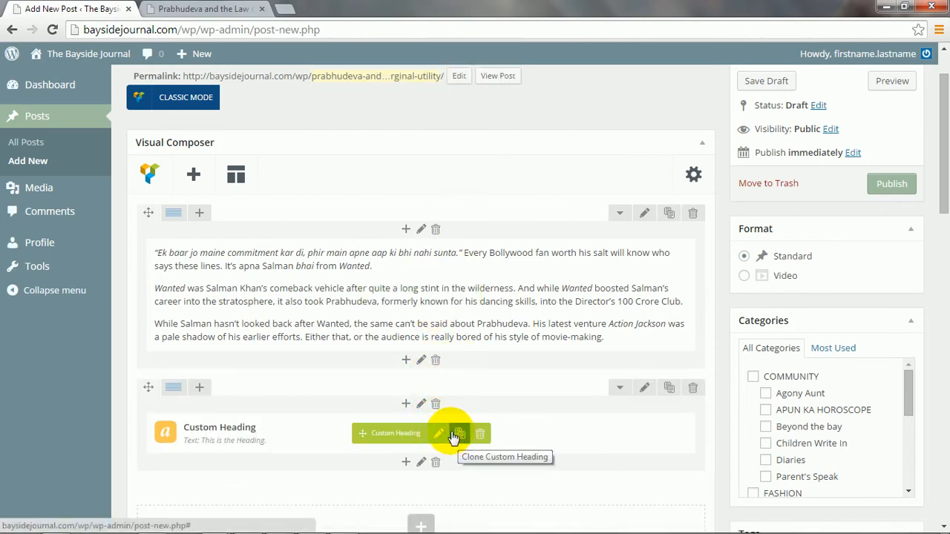
{"action": "left_click", "coordinate": [438, 434]}
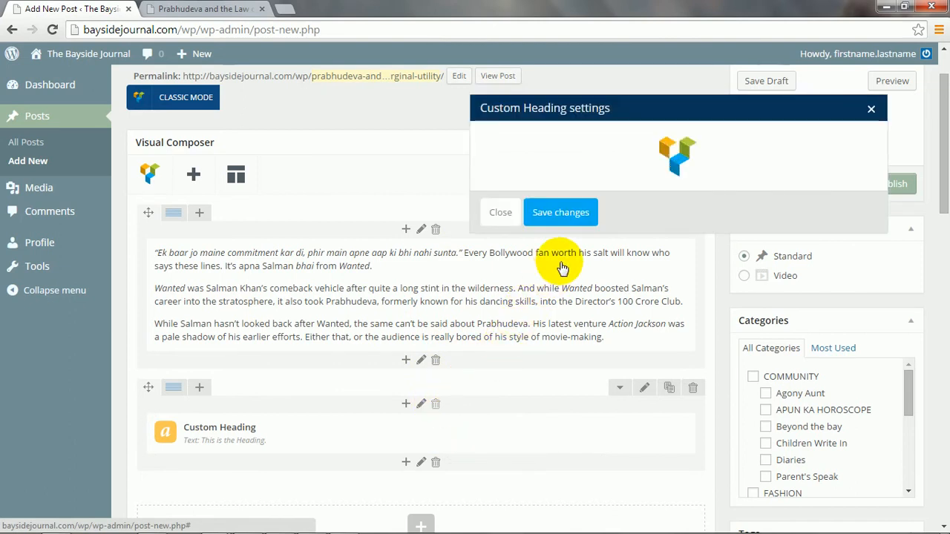
Set the custom heading's text alignment to center, save it, and preview the post.
{"action": "left_click_drag", "start_coordinate": [576, 194], "coordinate": [478, 193]}
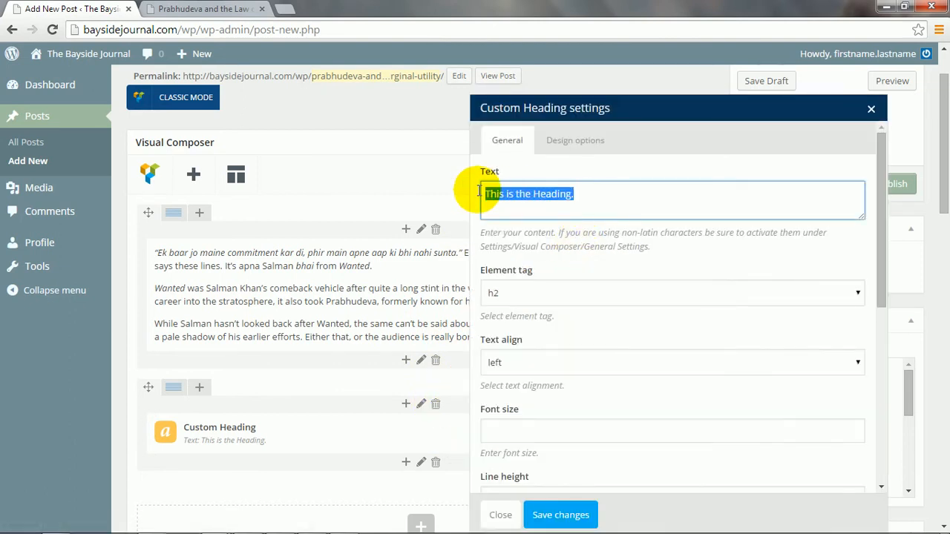
{"action": "scroll", "coordinate": [583, 226], "scroll_direction": "down", "scroll_amount": 2}
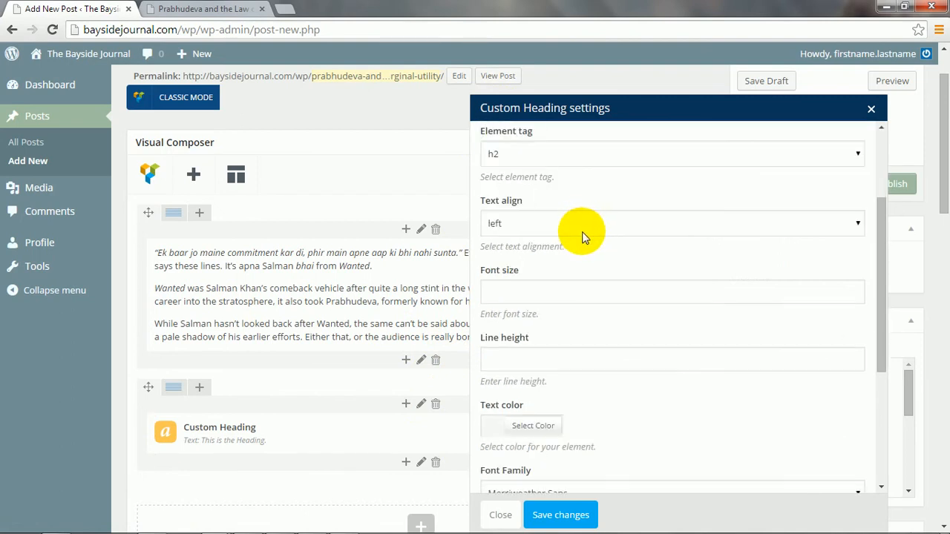
{"action": "left_click", "coordinate": [518, 222]}
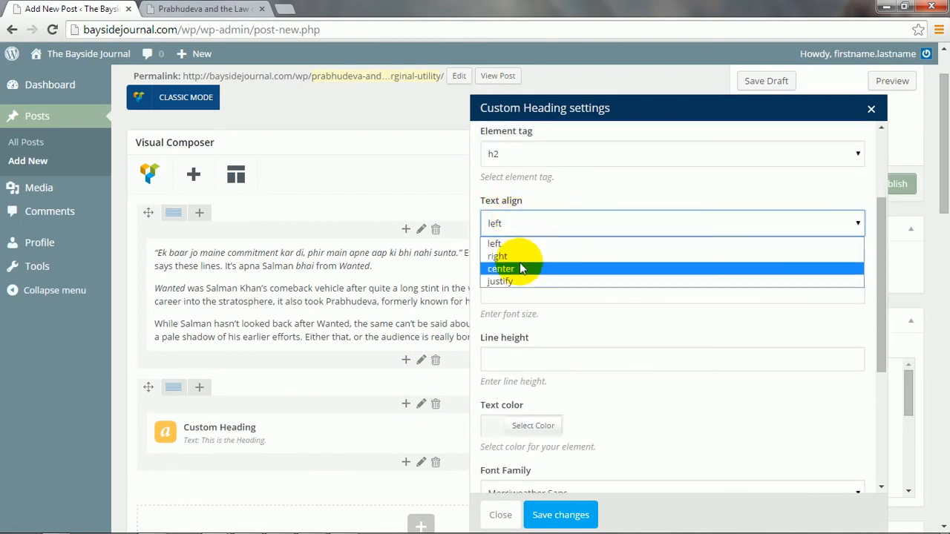
{"action": "left_click", "coordinate": [521, 268]}
{"action": "left_click", "coordinate": [562, 513]}
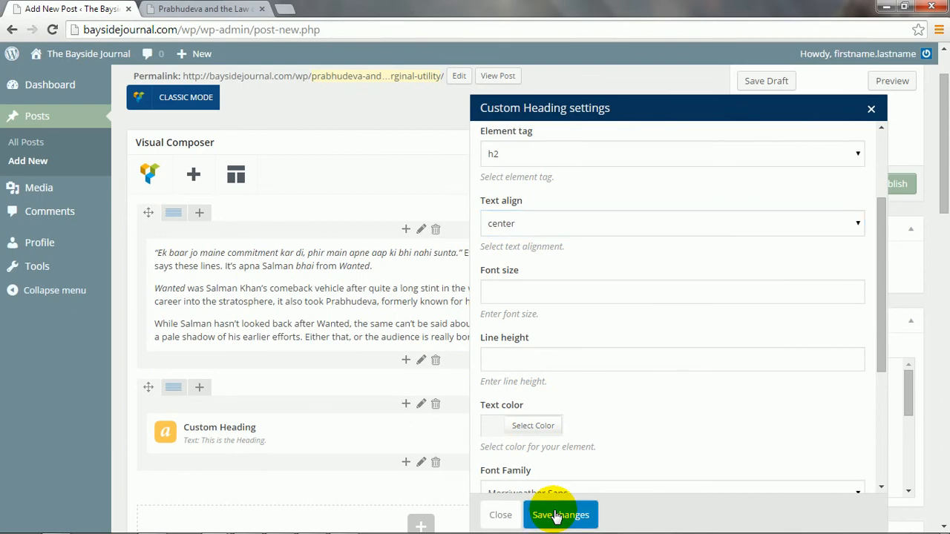
{"action": "left_click", "coordinate": [883, 81]}
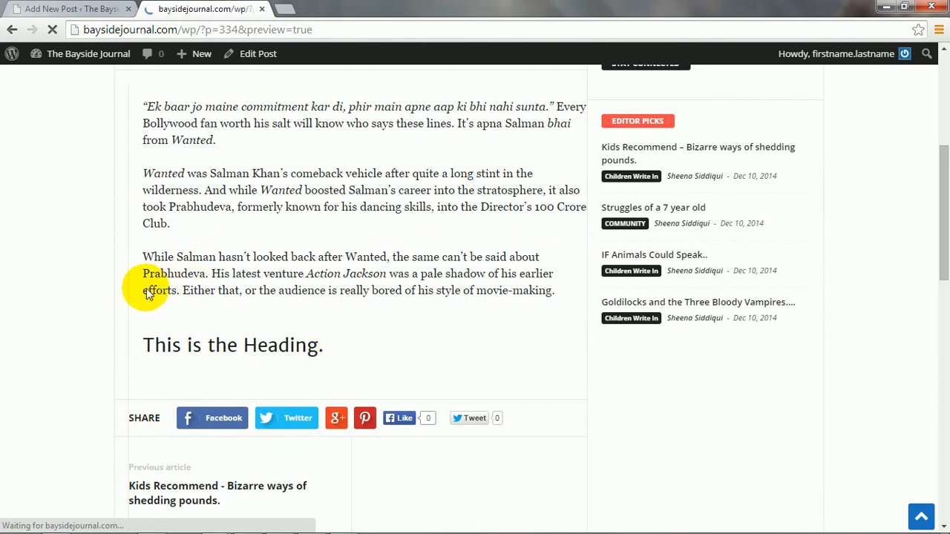
Check in the preview that 'This is the Heading.' sits centred below the article paragraphs.
{"action": "scroll", "coordinate": [324, 338], "scroll_direction": "down", "scroll_amount": 5}
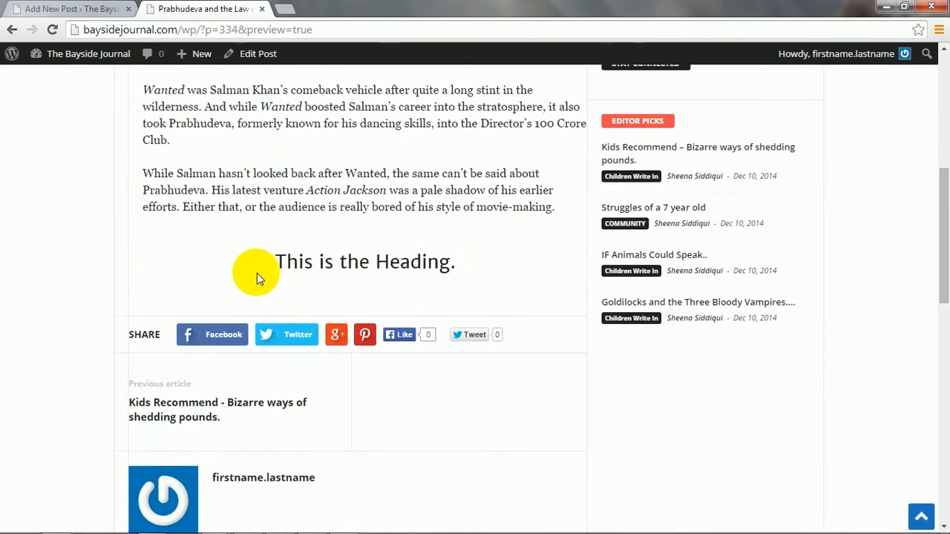
{"action": "left_click_drag", "start_coordinate": [272, 264], "coordinate": [446, 265]}
{"action": "left_click", "coordinate": [465, 269]}
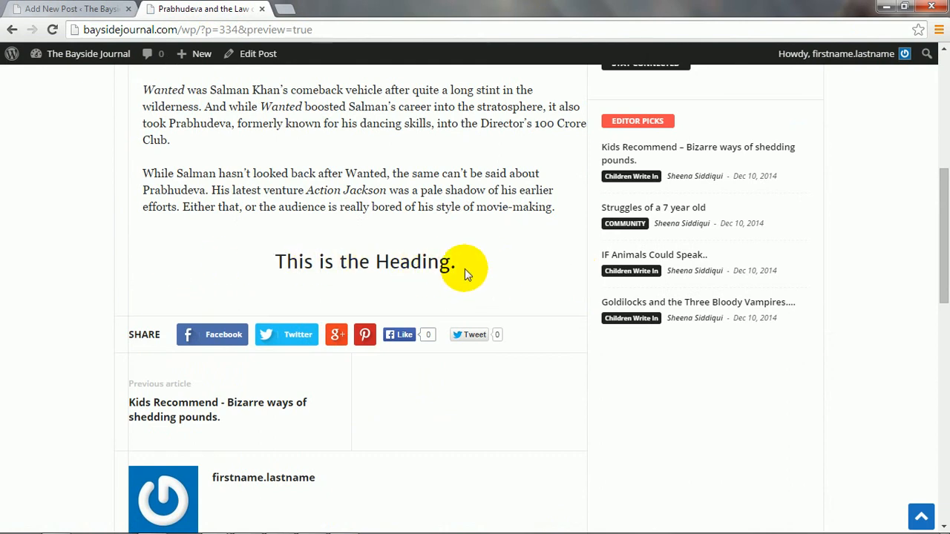
{"action": "left_click_drag", "start_coordinate": [464, 269], "coordinate": [246, 264]}
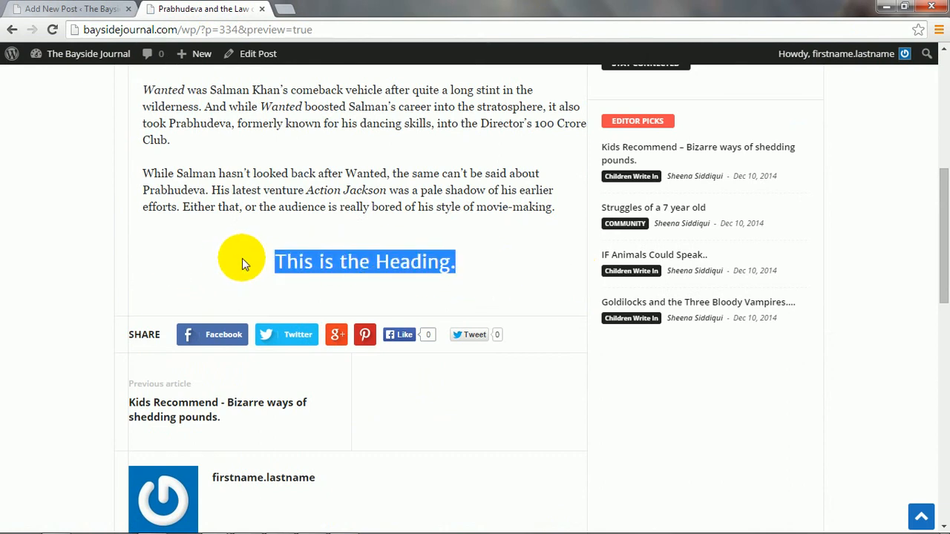
{"action": "left_click", "coordinate": [66, 8]}
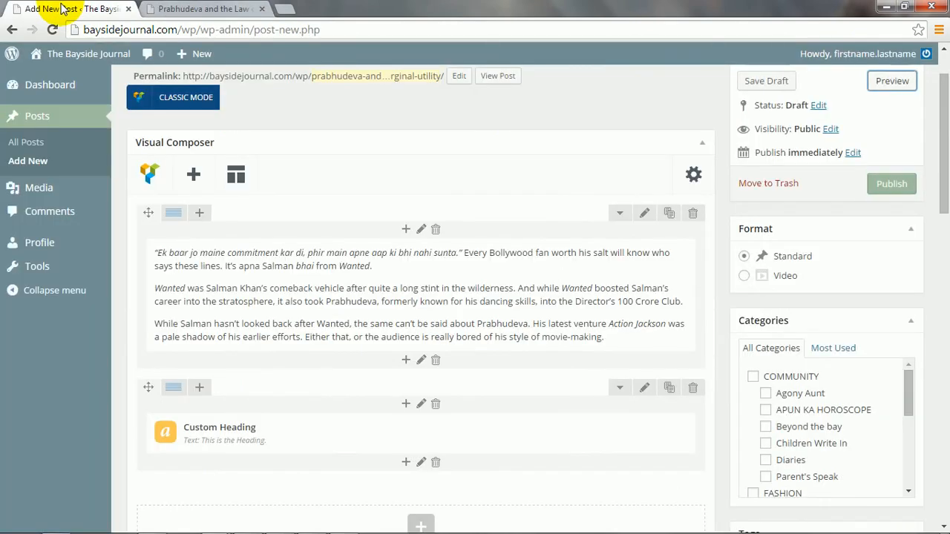
Delete the Custom Heading row and confirm the removal with OK.
{"action": "left_click", "coordinate": [435, 404]}
{"action": "left_click", "coordinate": [491, 118]}
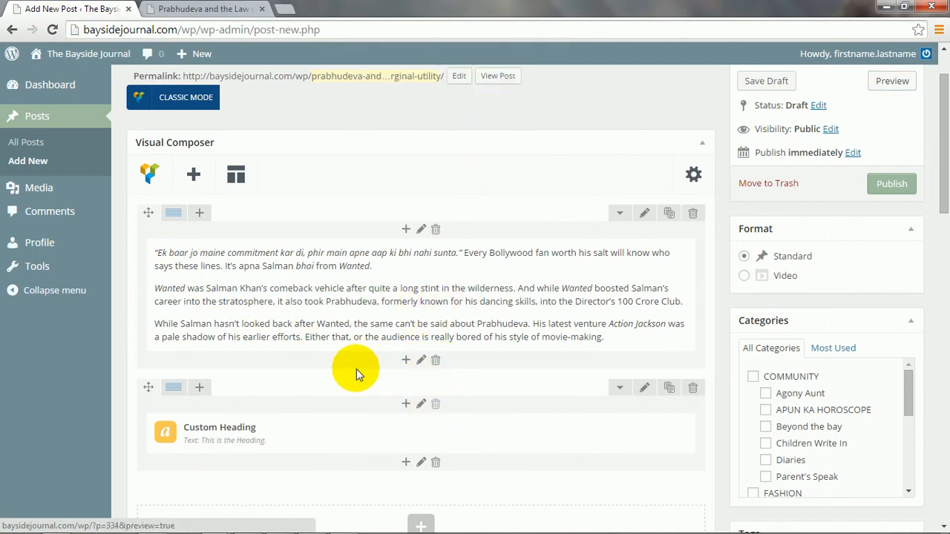